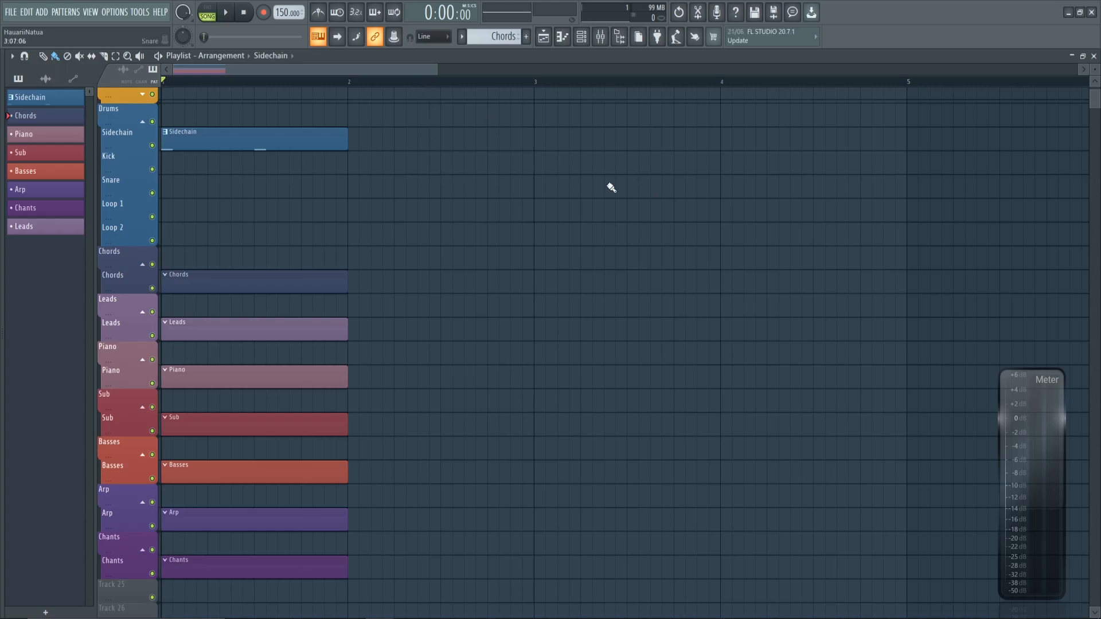
- Add a Serum channel and create an automation clip for its channel volume
scroll(530, 206, up, 2)
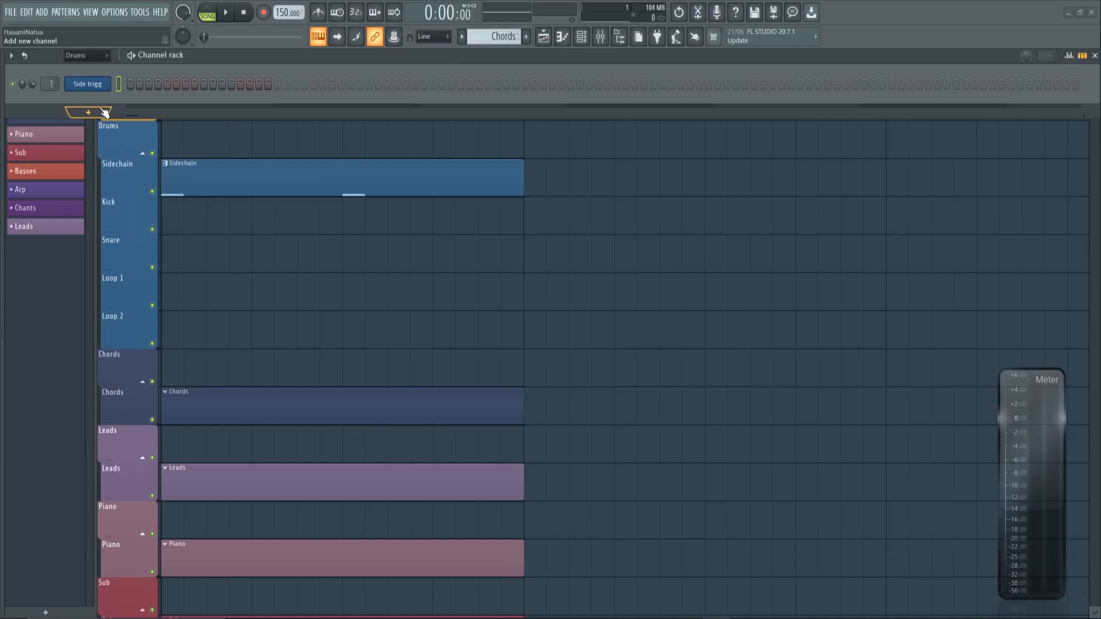
click(105, 112)
click(134, 302)
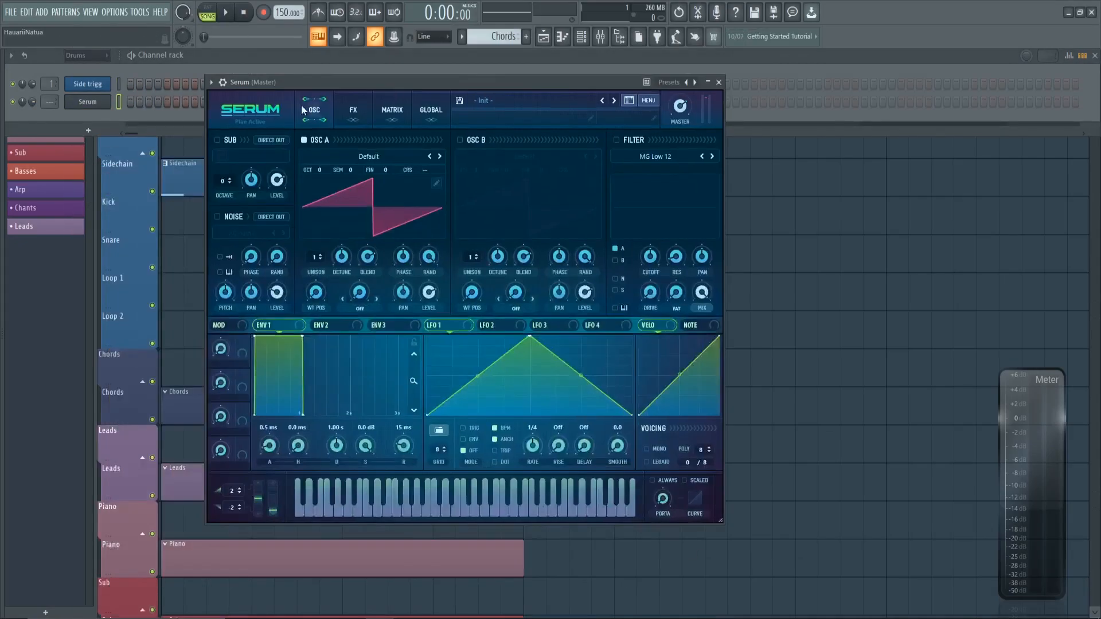
right_click(32, 101)
click(77, 184)
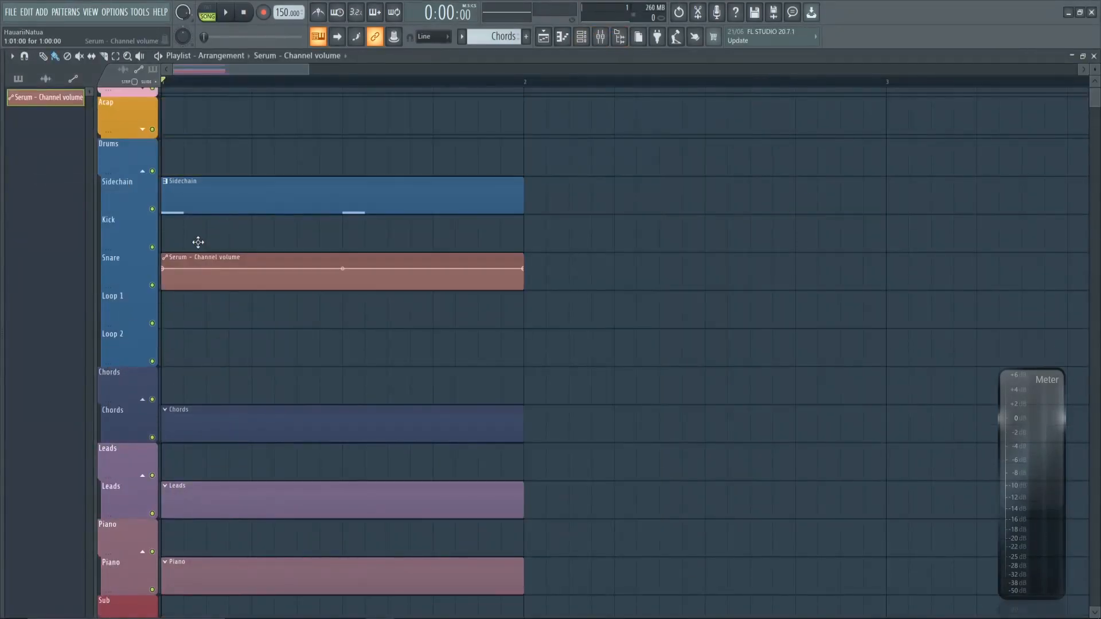
- Tweak Serum's Macro 1, create an automation clip for that parameter and place the clip on the Loop 1 track
key(F6)
key(Page_Down)
click(86, 102)
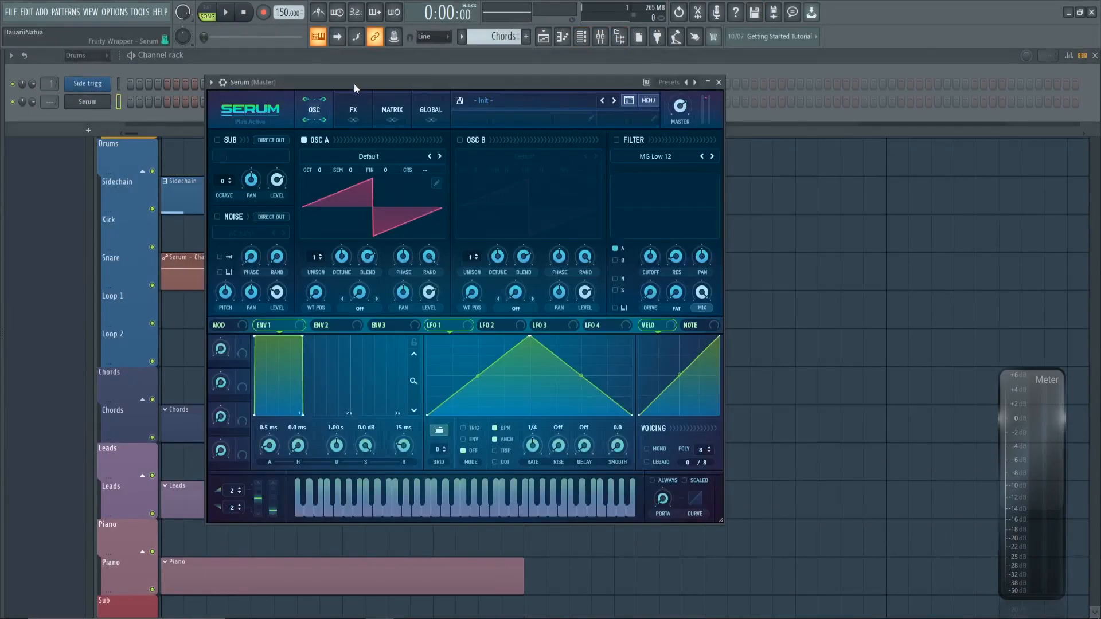
drag(354, 84, 421, 60)
drag(293, 320, 294, 312)
right_click(394, 37)
click(424, 66)
drag(213, 96, 192, 295)
- Shape the Serum channel volume clip with four points alternating low and high over one bar, curving the segments between them
scroll(228, 329, up, 3)
scroll(246, 316, up, 2)
scroll(298, 298, down, 2)
right_click(222, 303)
right_click(284, 290)
right_click(407, 313)
drag(345, 302, 345, 297)
right_click(561, 289)
drag(485, 302, 486, 307)
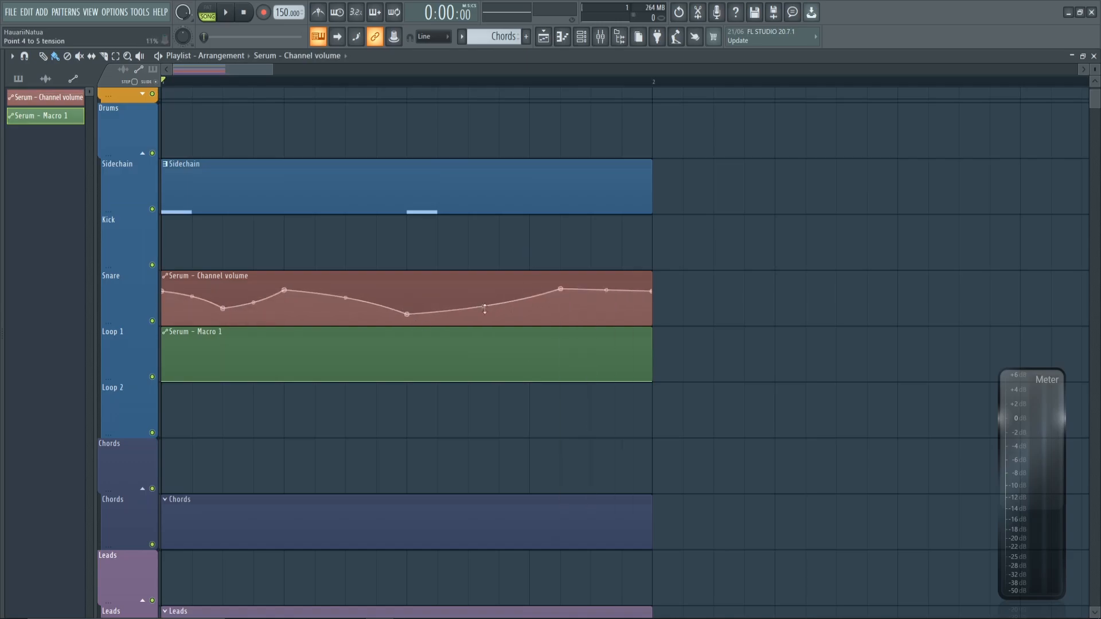
- Raise the Macro 1 clip's end levels and add four alternating low and high points matching the channel volume curve
right_click(162, 340)
drag(652, 380, 652, 338)
right_click(223, 363)
right_click(285, 339)
right_click(407, 363)
right_click(561, 337)
key(Page_Up)
drag(946, 338, 947, 343)
- Tweak Serum's oscillator A level, create an automation clip for it and place the clip on the Loop 2 track
key(Page_Down)
scroll(210, 367, down, 2)
click(582, 37)
key(Page_Down)
key(Page_Down)
click(87, 103)
drag(498, 266, 497, 260)
right_click(394, 38)
click(413, 113)
drag(229, 94, 191, 376)
- Copy the envelope state from the Serum channel volume automation clip's settings
key(Page_Up)
scroll(192, 377, up, 2)
double_click(177, 233)
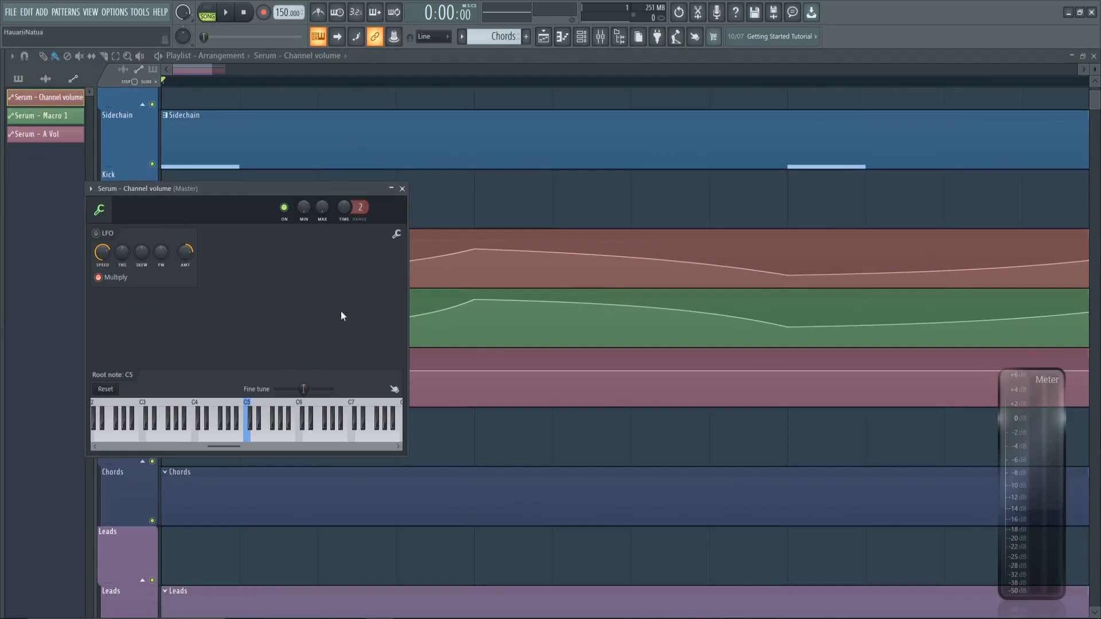
click(398, 235)
click(409, 250)
key(Escape)
- Paste the copied envelope state into the Serum A Vol automation clip
click(238, 354)
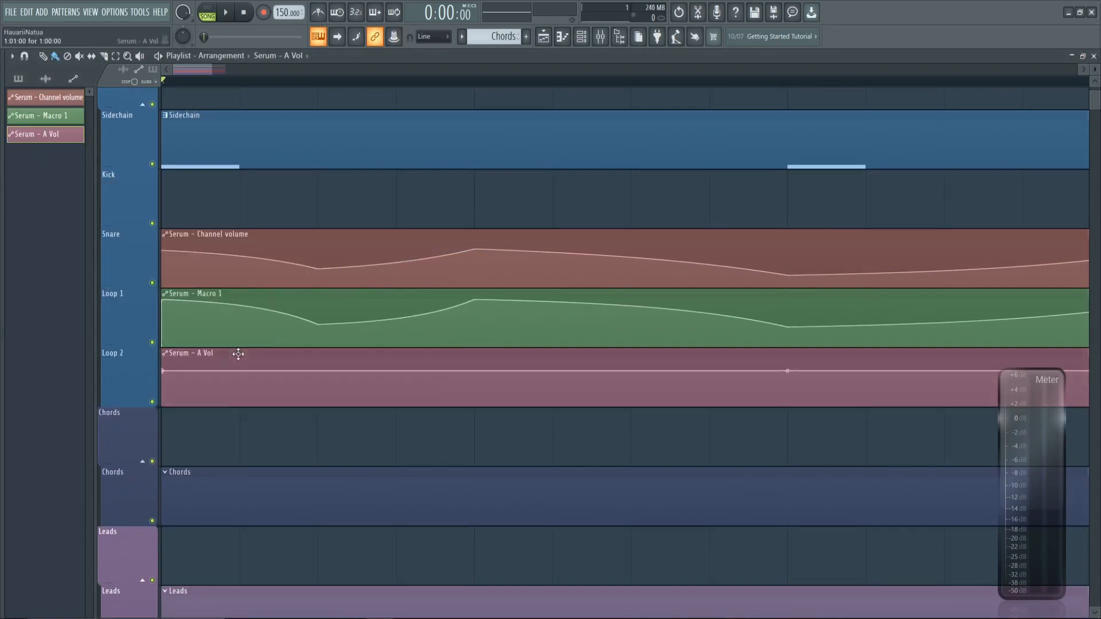
double_click(237, 354)
click(426, 265)
click(462, 292)
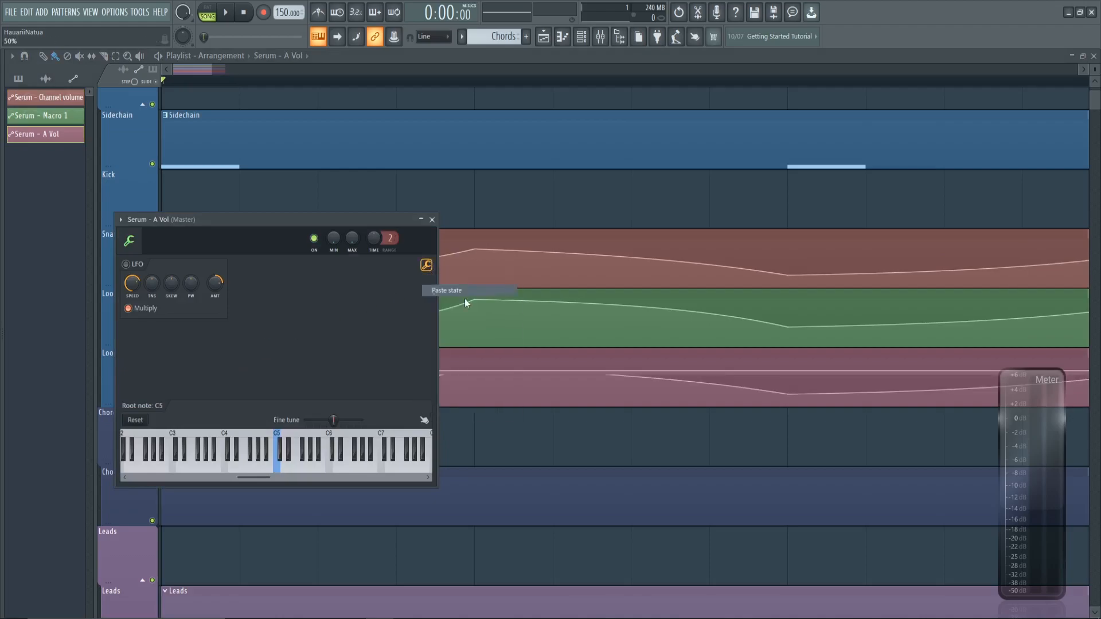
key(Escape)
- Turn the high pass fully down in mixer track 1's Fruity Filter and create an automation clip for its cutoff frequency
scroll(554, 424, down, 3)
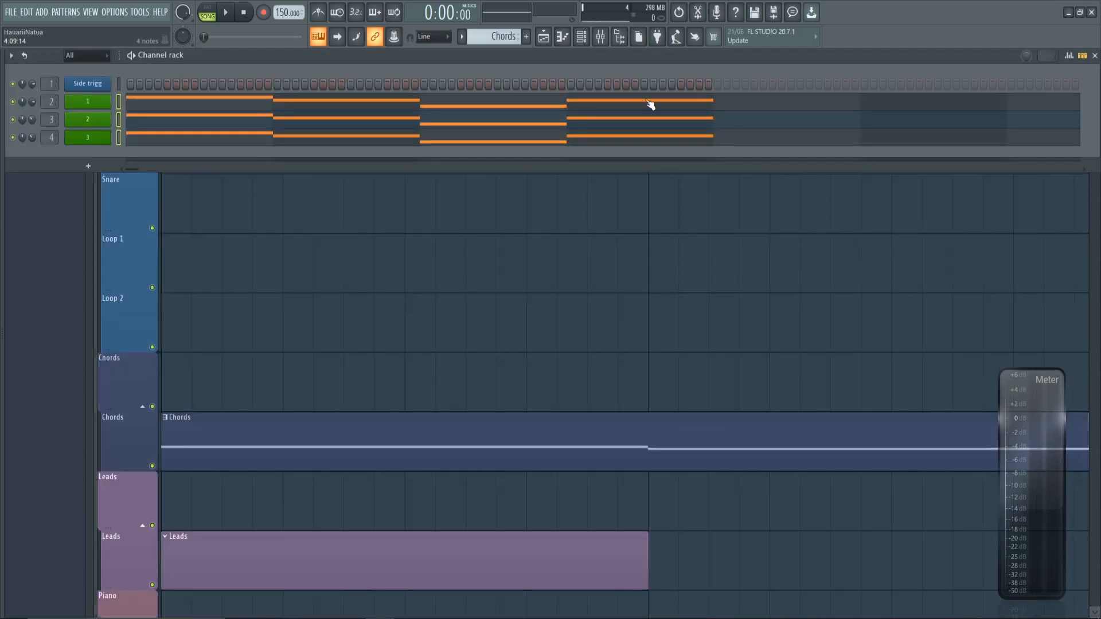
click(600, 36)
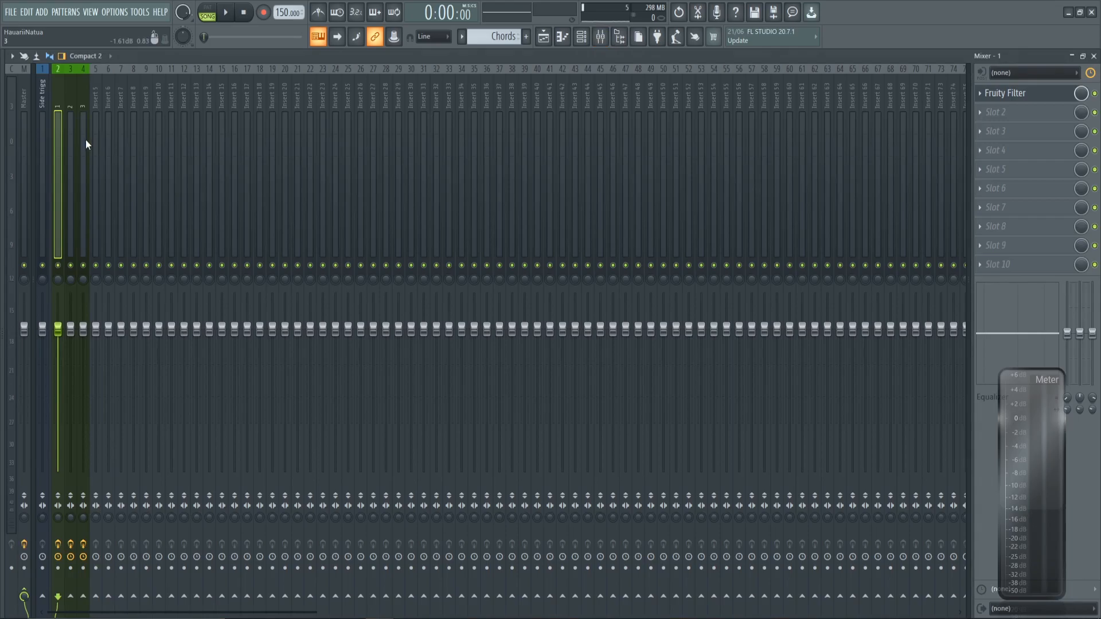
click(1026, 94)
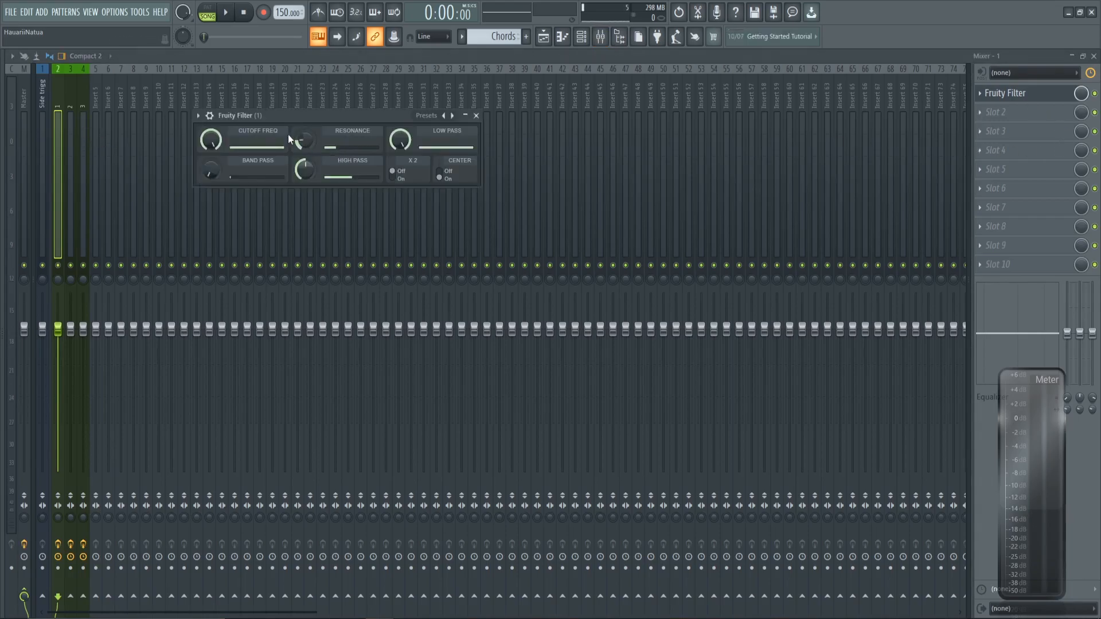
right_click(216, 145)
click(317, 182)
drag(305, 170, 305, 212)
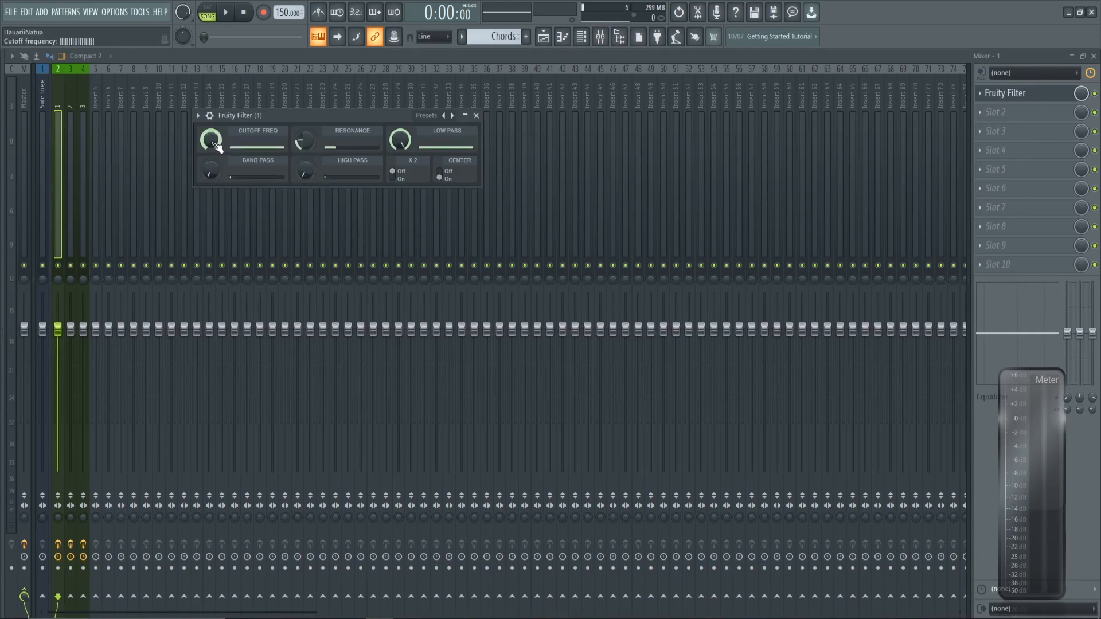
right_click(220, 145)
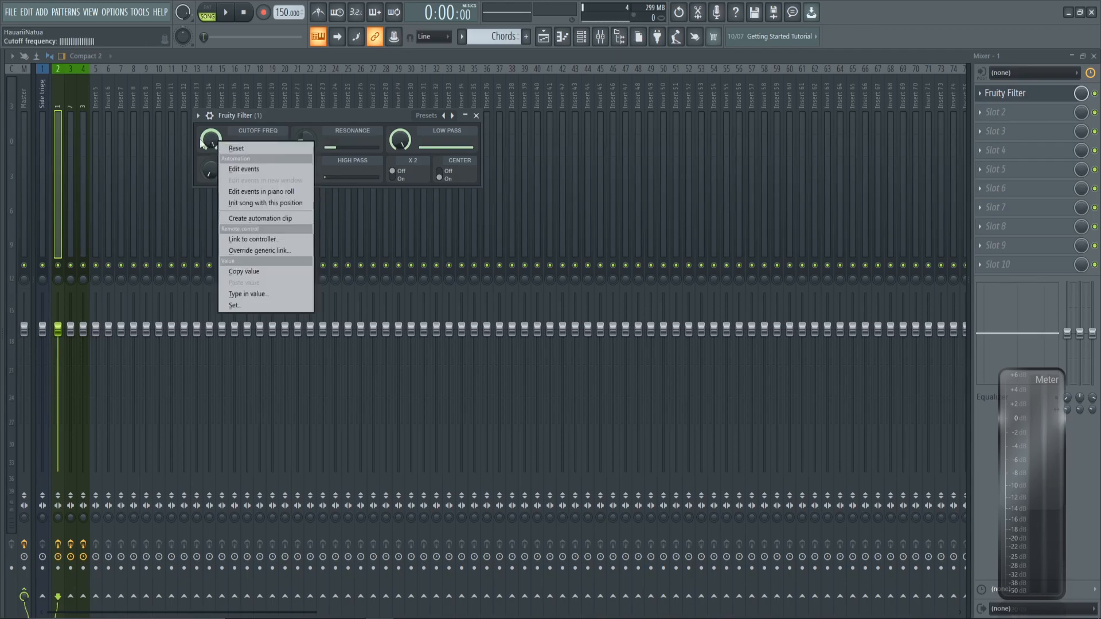
click(271, 220)
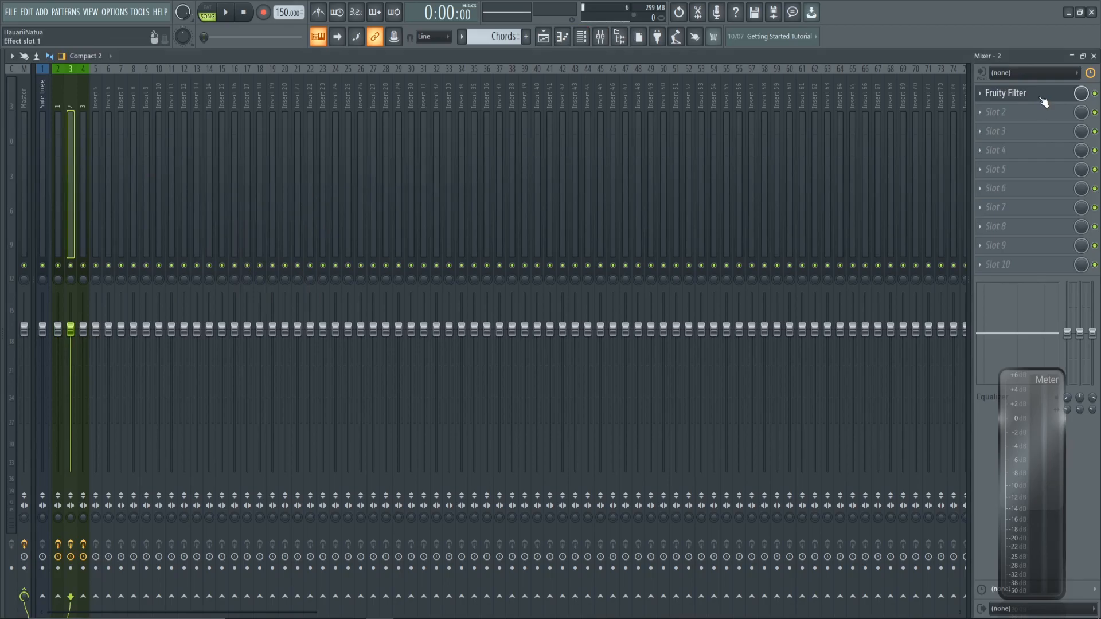
- Link the cutoff of mixer track 2's Fruity Filter to the Filter - 1 - Cutoff frequency clip and turn its high pass fully down
click(1041, 96)
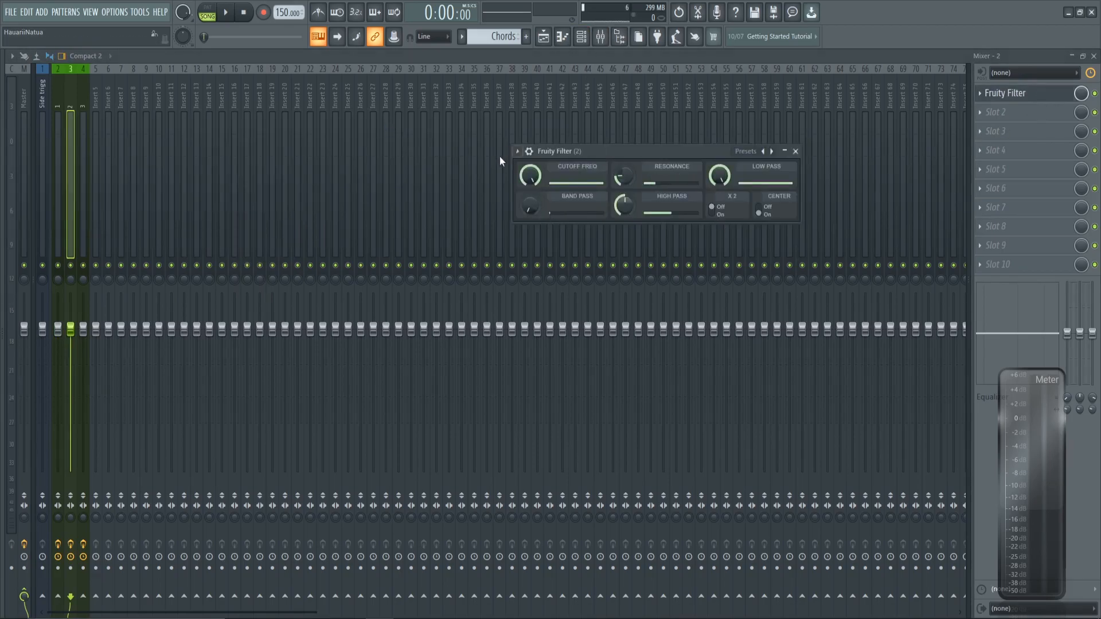
right_click(531, 177)
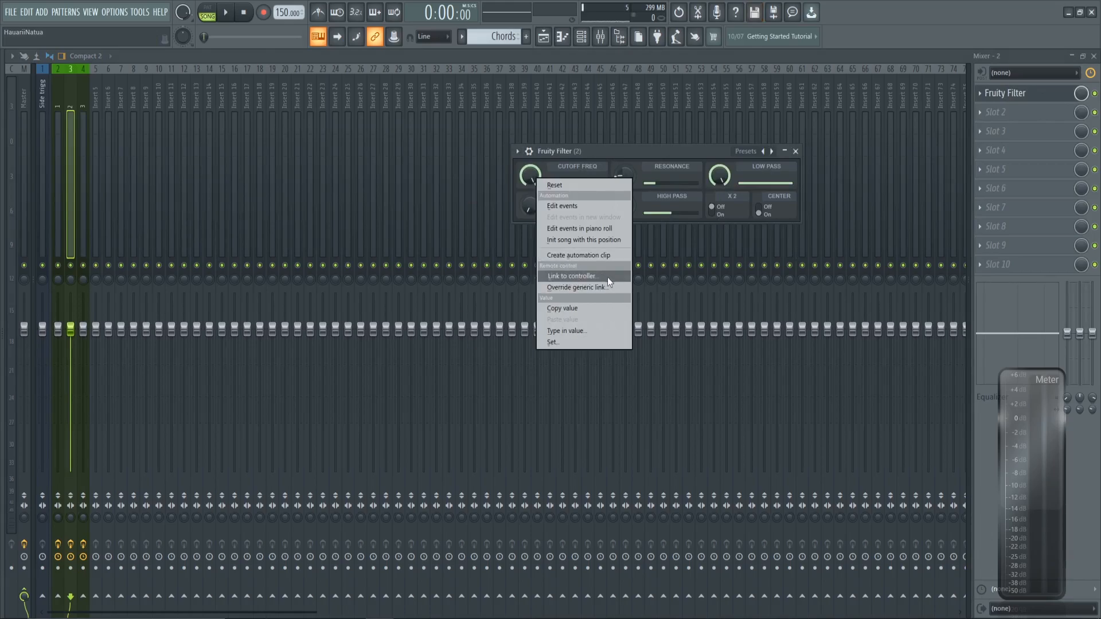
click(607, 276)
click(541, 188)
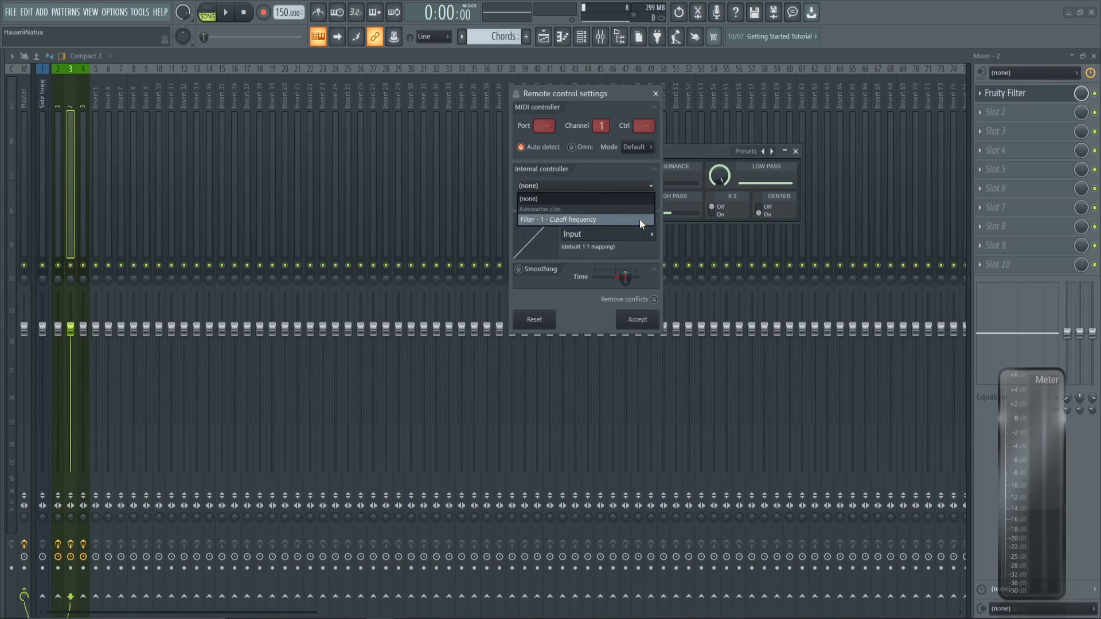
click(586, 221)
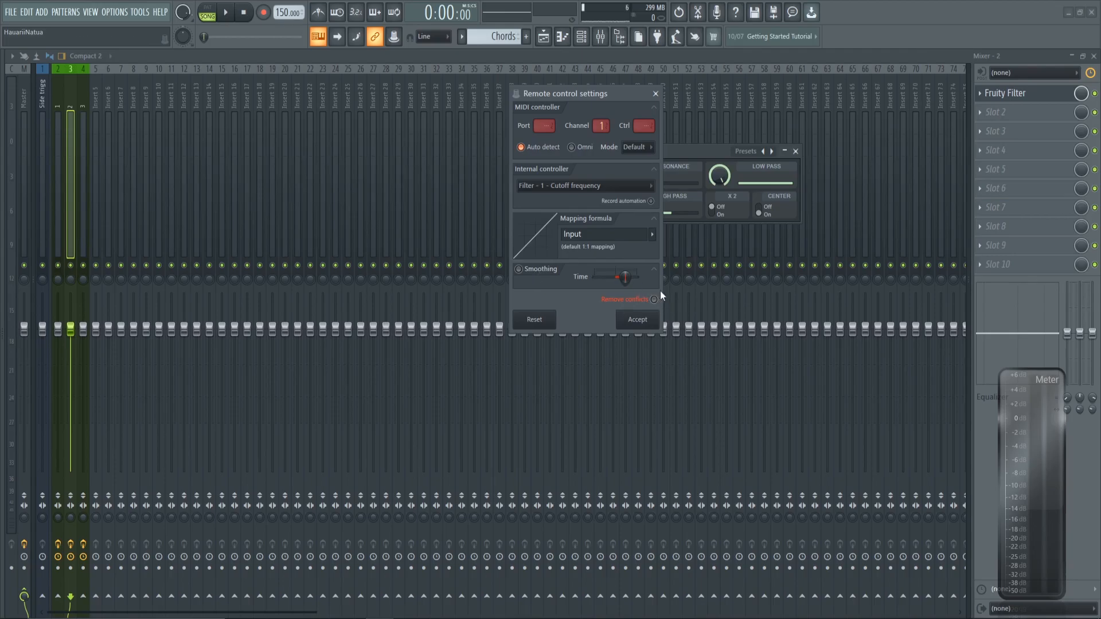
click(637, 320)
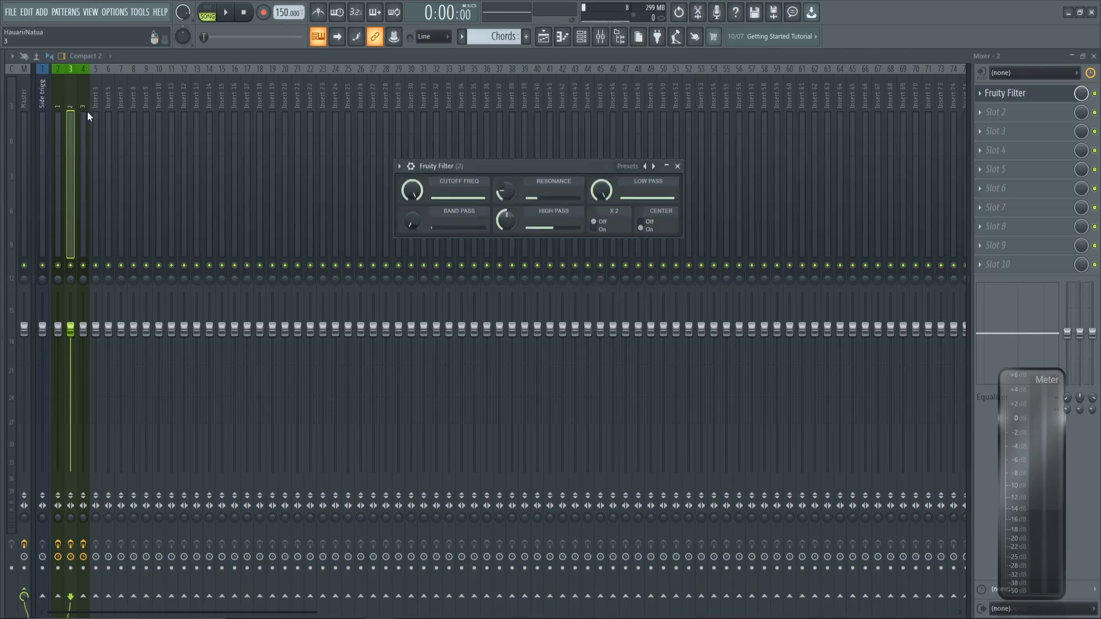
drag(509, 213, 509, 219)
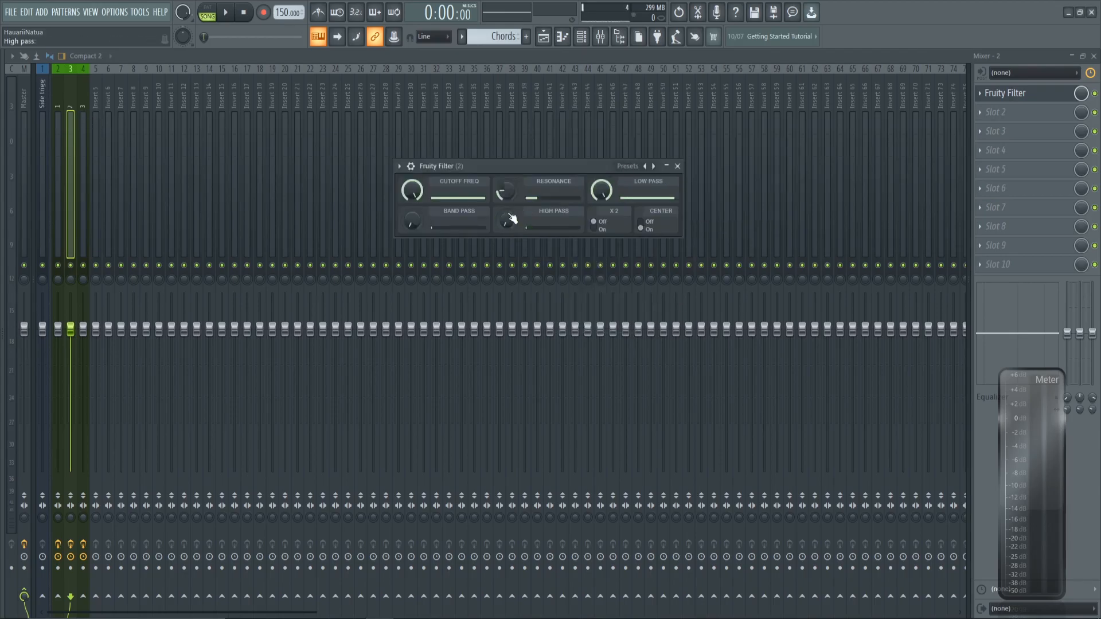
- Link the cutoff of mixer track 3's Fruity Filter to the Filter - 1 - Cutoff frequency automation clip
click(84, 142)
click(1026, 94)
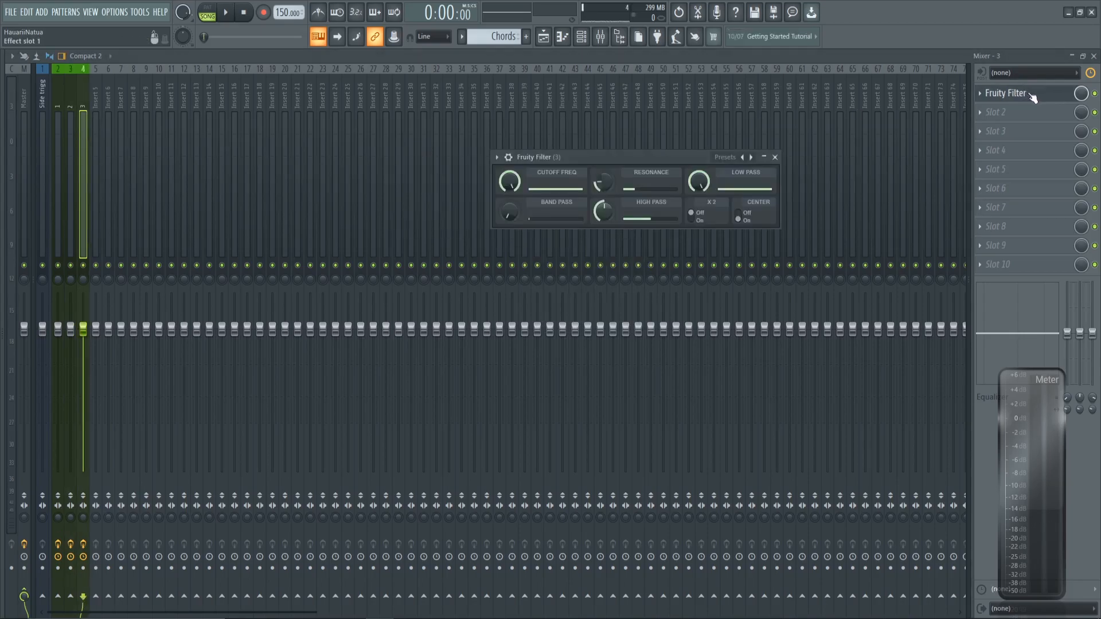
right_click(510, 182)
click(554, 282)
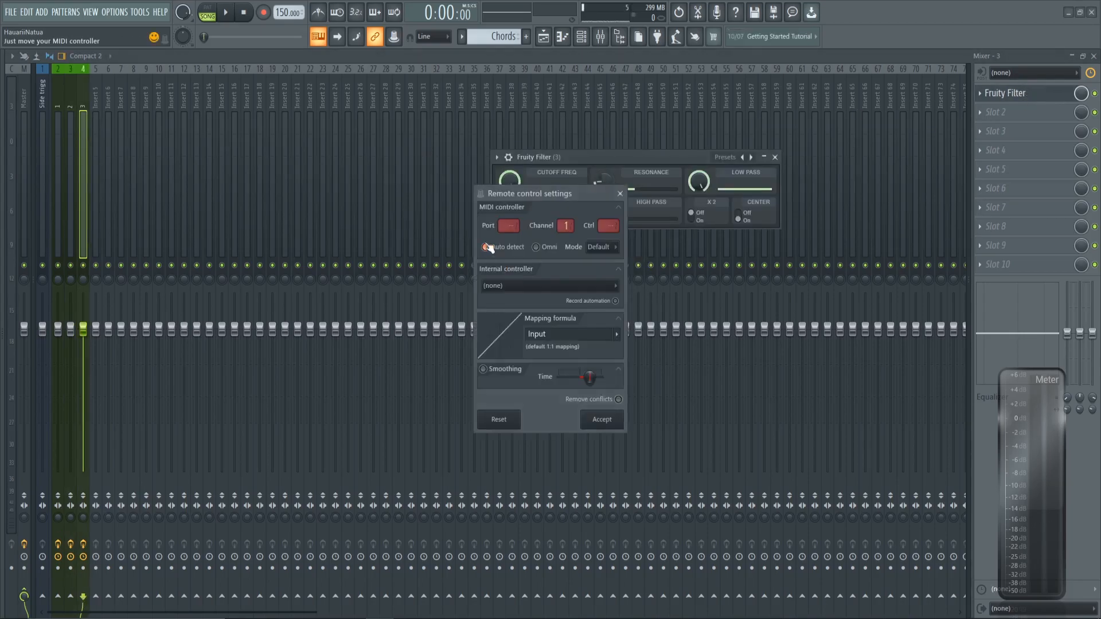
click(548, 285)
click(528, 319)
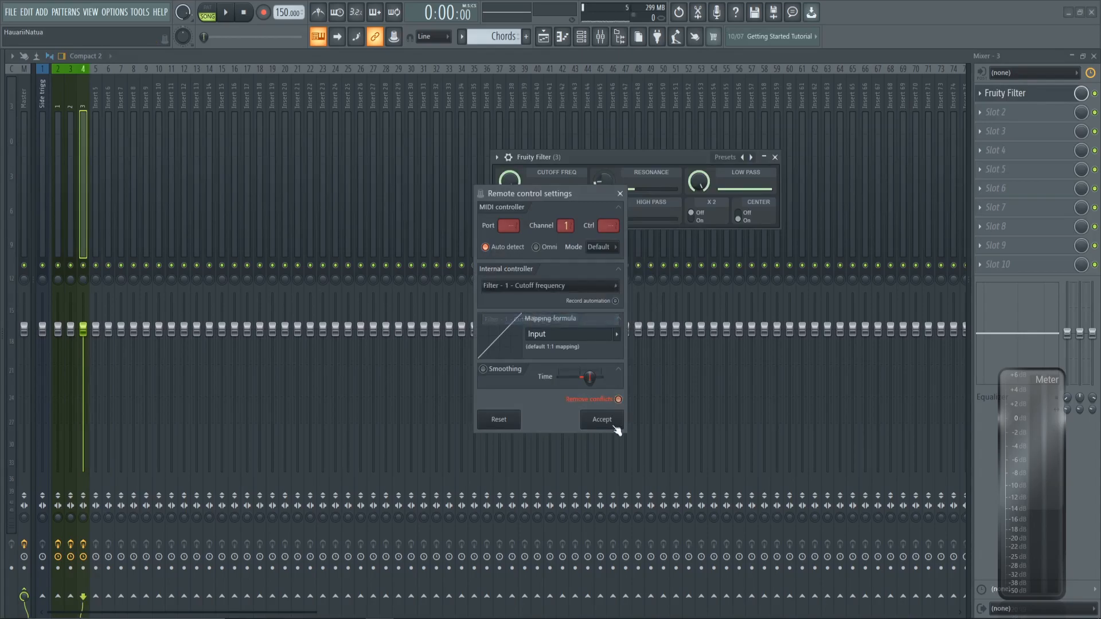
click(611, 423)
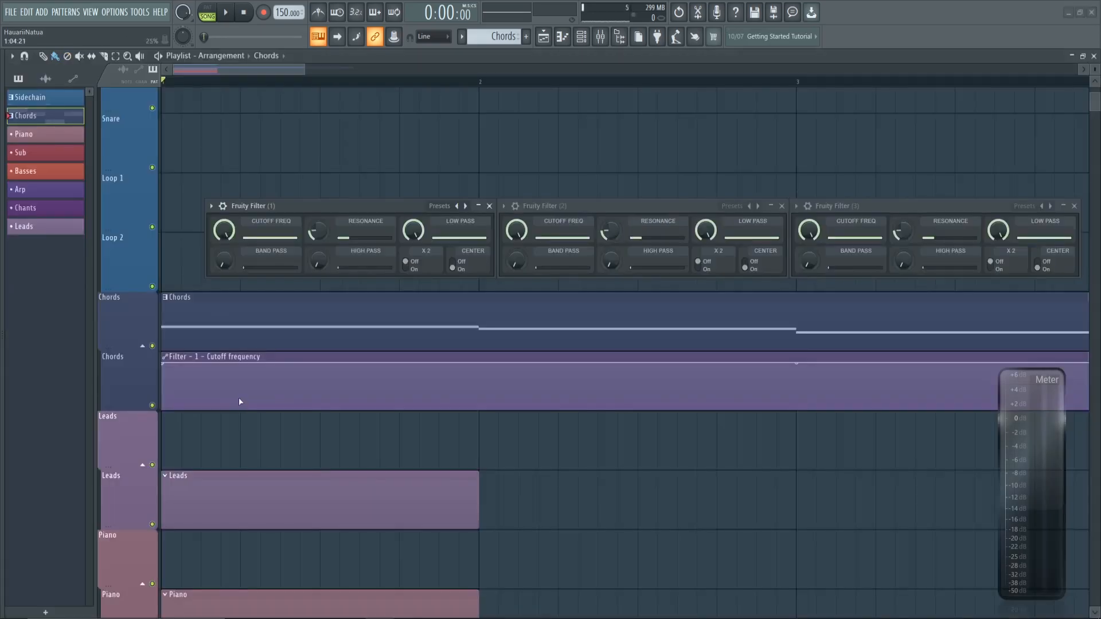
- Shape the filter cutoff automation clip with seven points forming dips and rises across four bars, and play it back
right_click(241, 397)
right_click(379, 371)
right_click(757, 393)
right_click(935, 401)
right_click(558, 401)
scroll(735, 372, down, 3)
right_click(736, 374)
right_click(848, 393)
key(space)
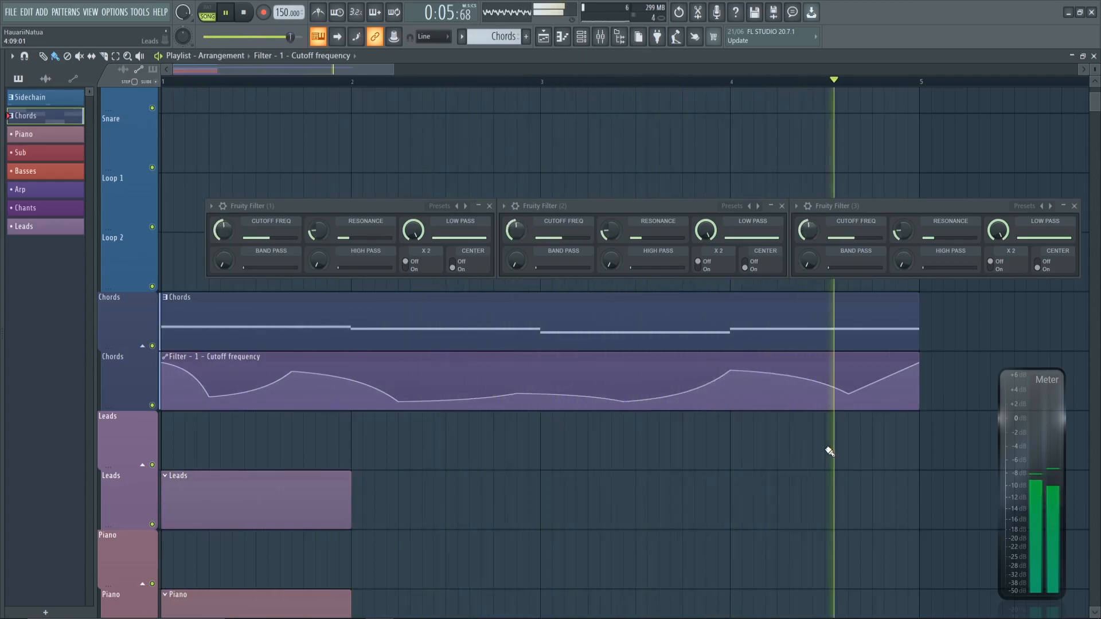
key(space)
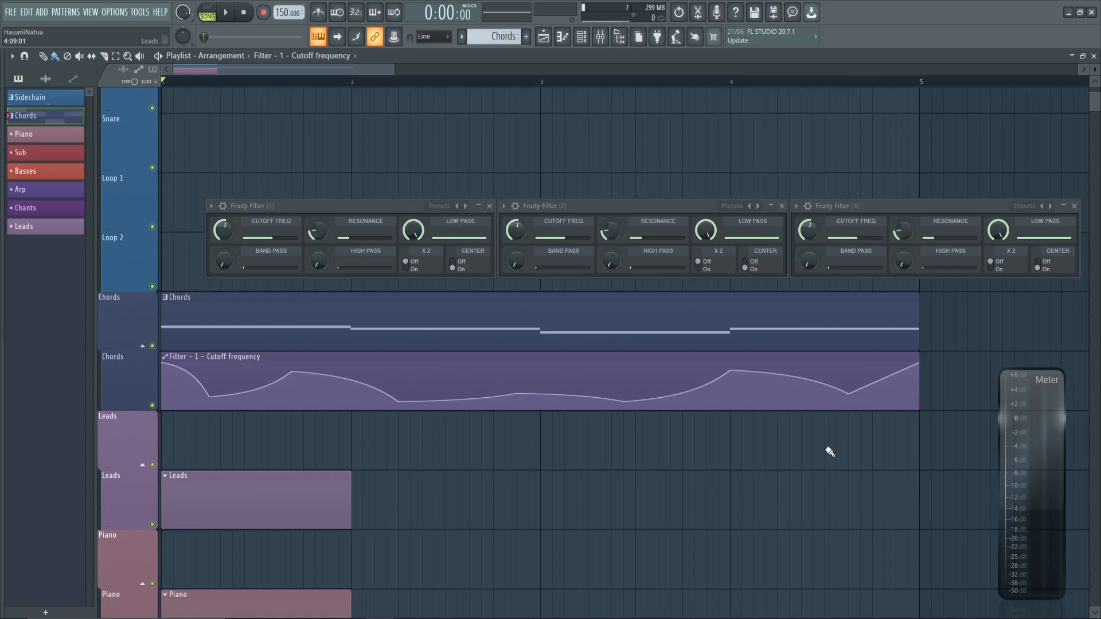
- Link the band pass of Fruity Filter (3) to the Filter - 1 - Cutoff frequency automation clip and play it back
right_click(814, 262)
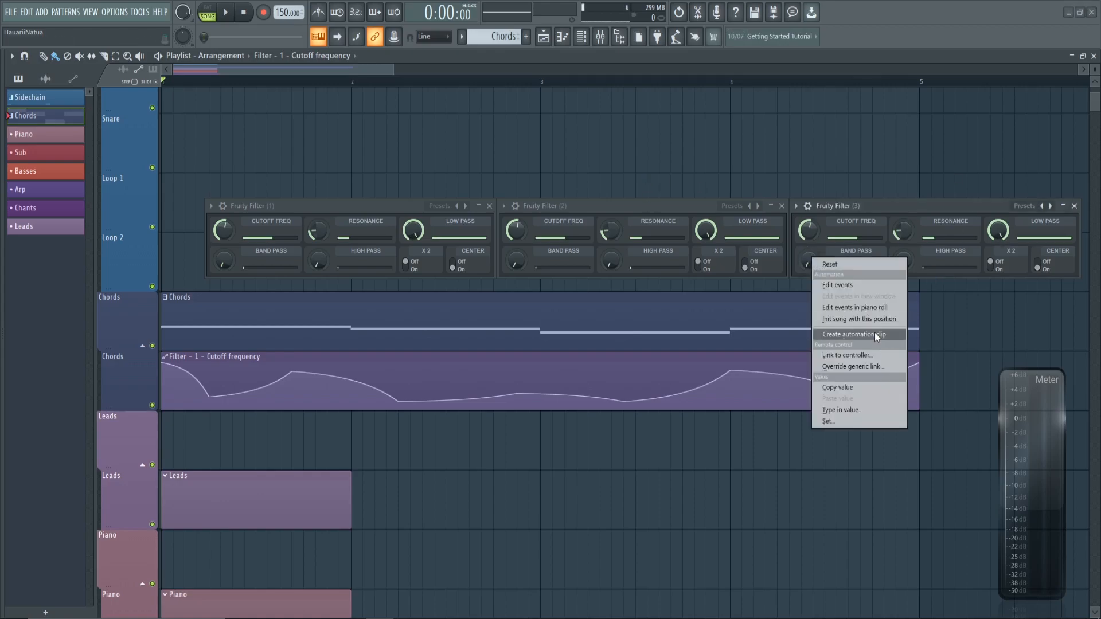
click(868, 354)
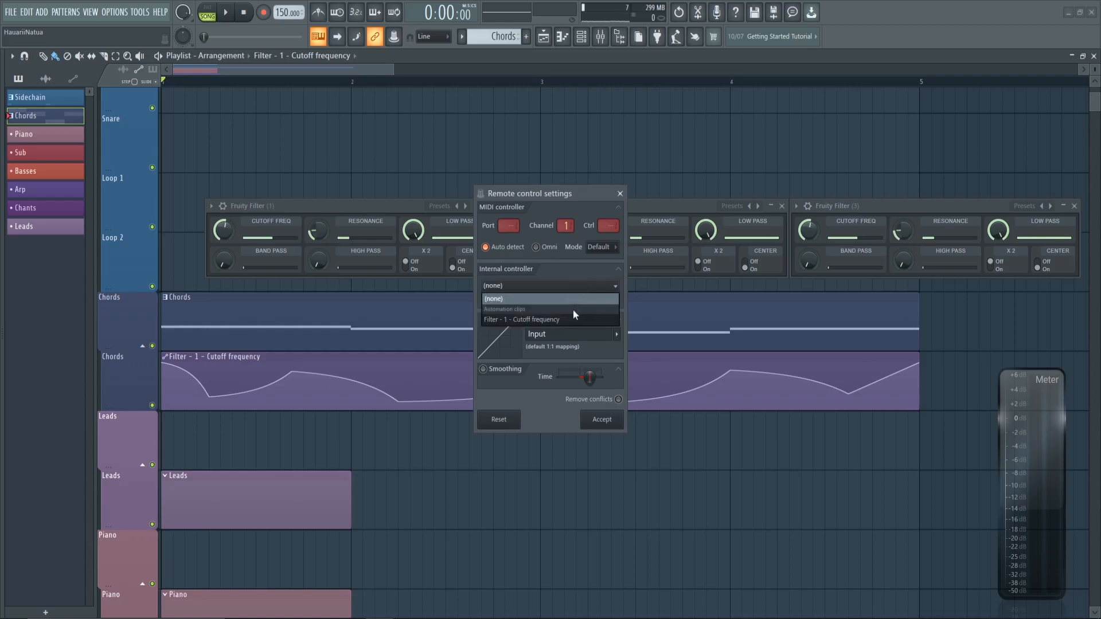
click(602, 419)
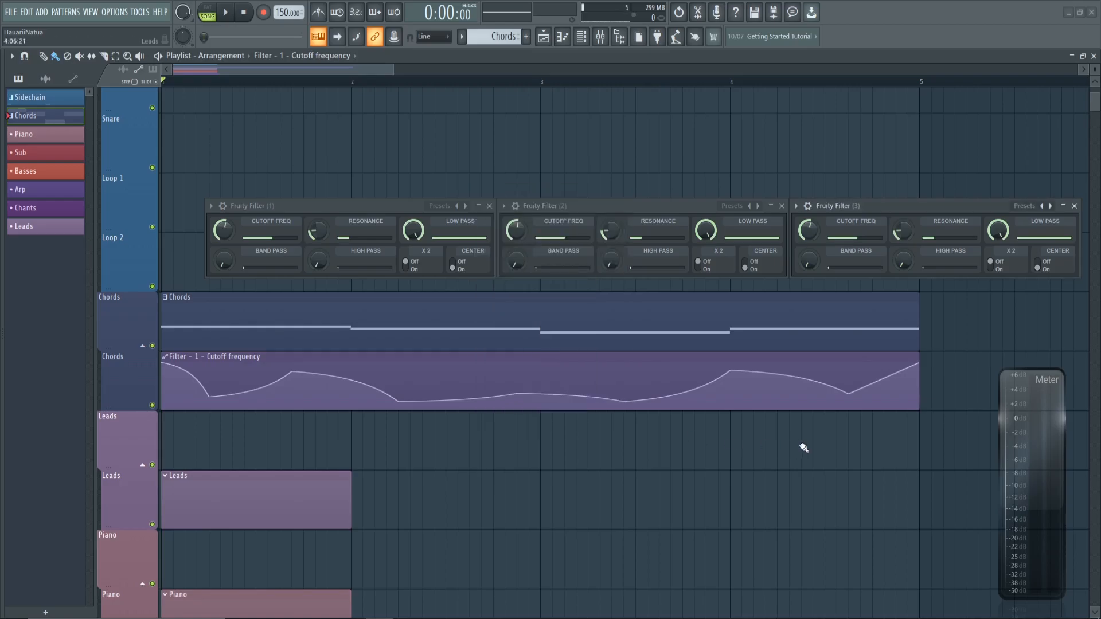
key(space)
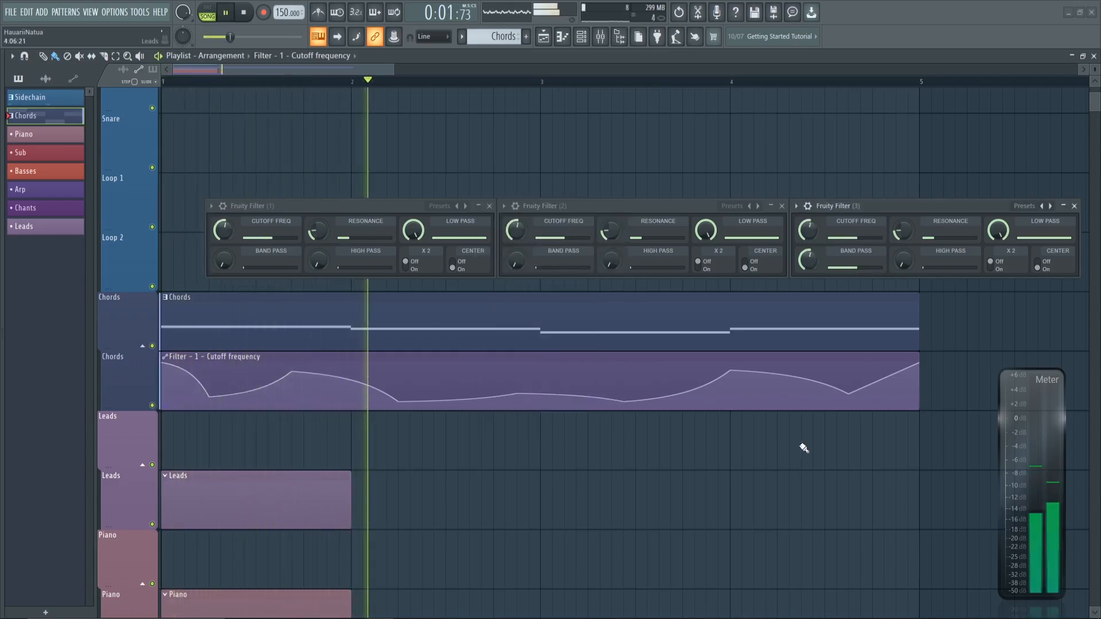
key(space)
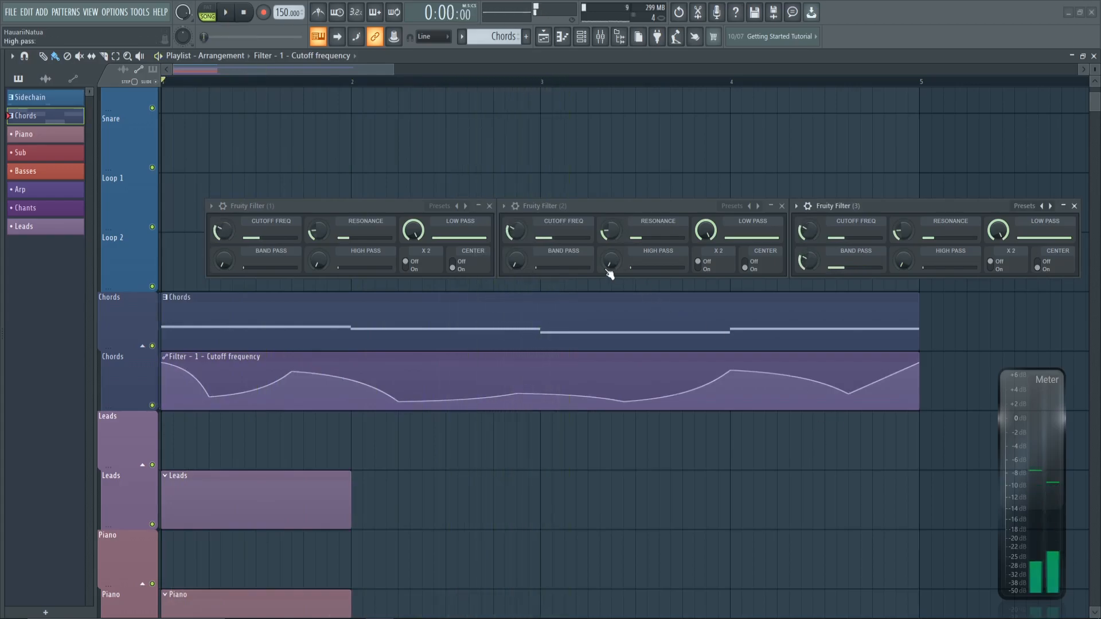
- Link the high pass of Fruity Filter (2) to the Filter - 1 - Cutoff frequency automation clip and play it back
right_click(610, 262)
click(655, 356)
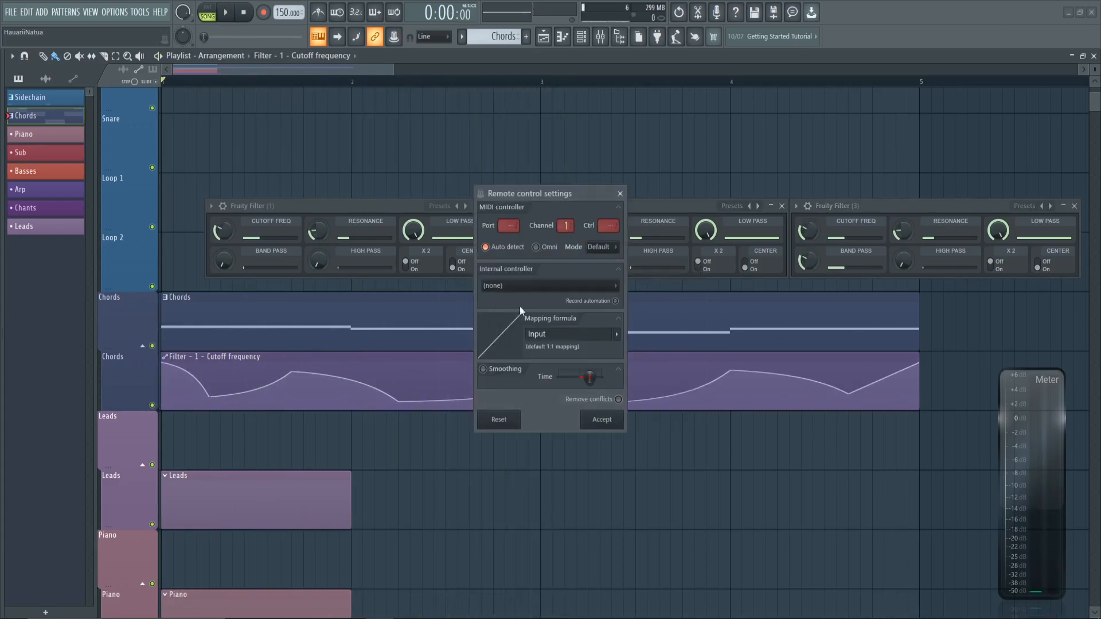
click(602, 419)
key(space)
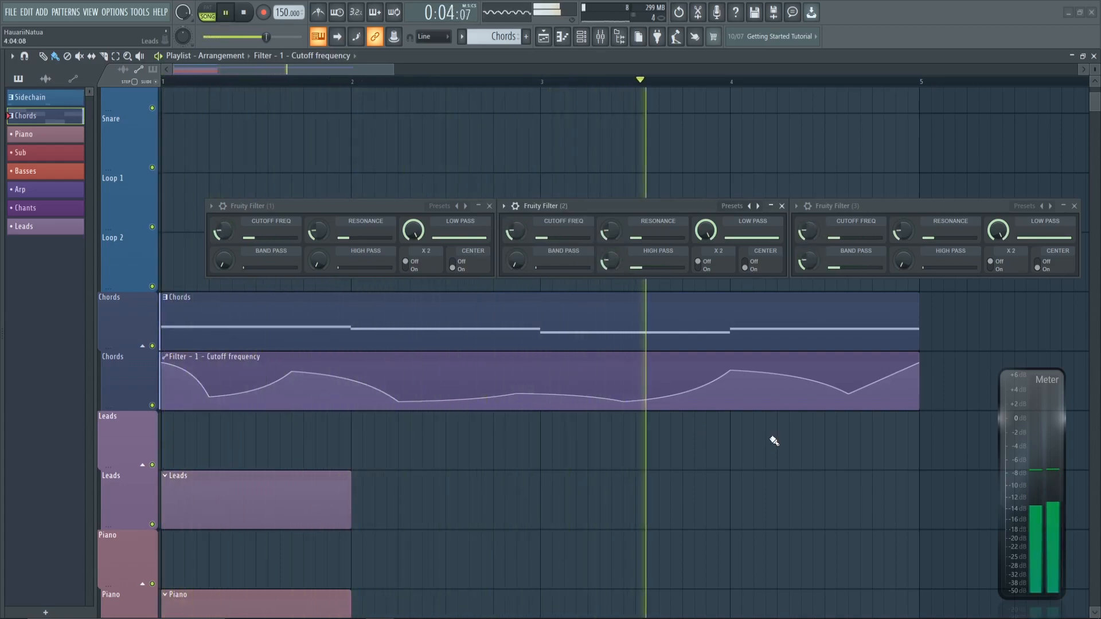
key(space)
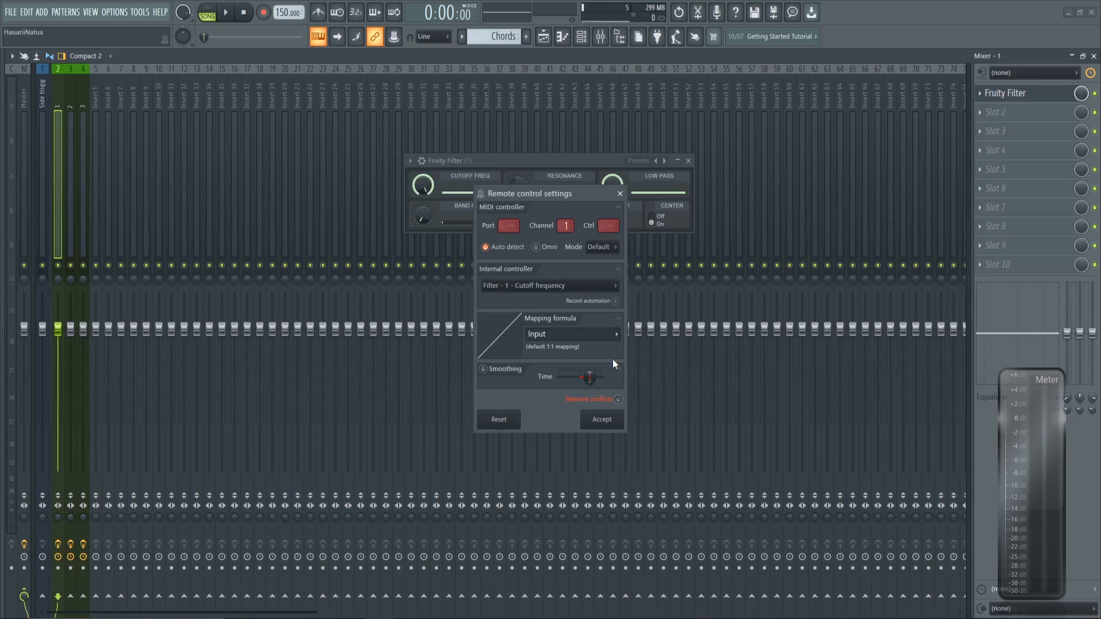
- View the mapping formula options for the first filter's cutoff frequency link
click(616, 334)
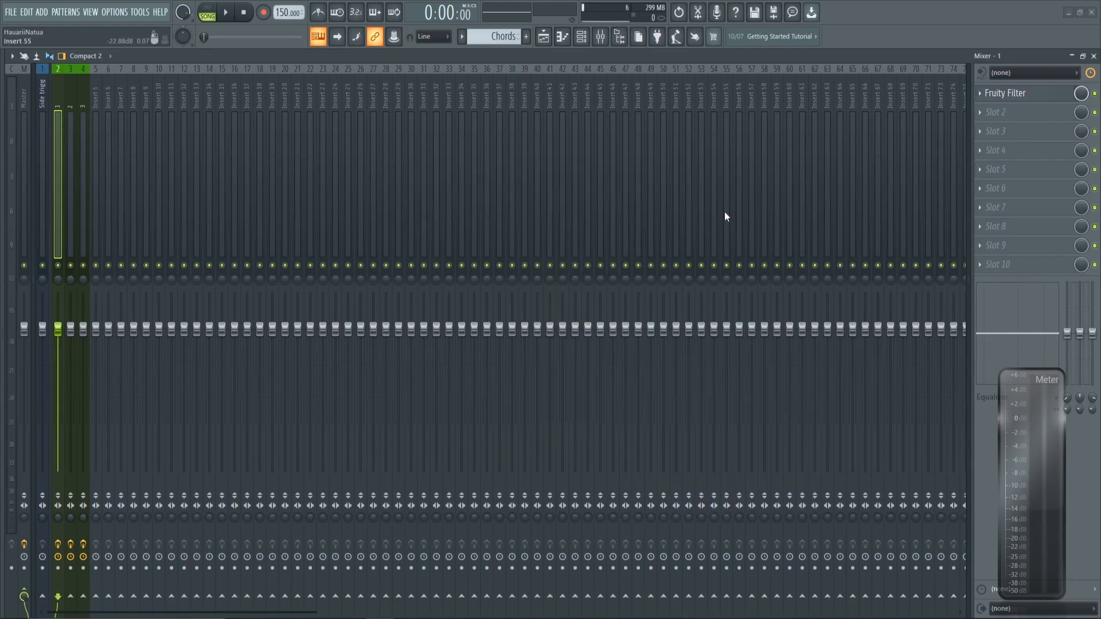
- Name mixer insert 5 Group in green, and route tracks 1, 2 and 3 to that track only
click(96, 112)
key(F2)
click(83, 127)
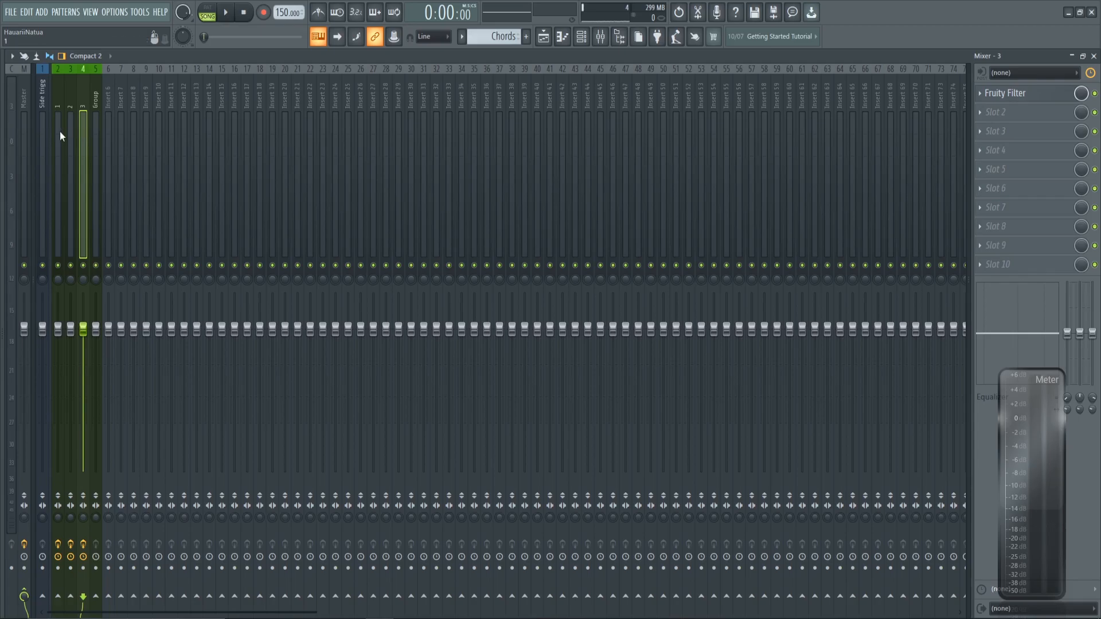
shift+click(59, 131)
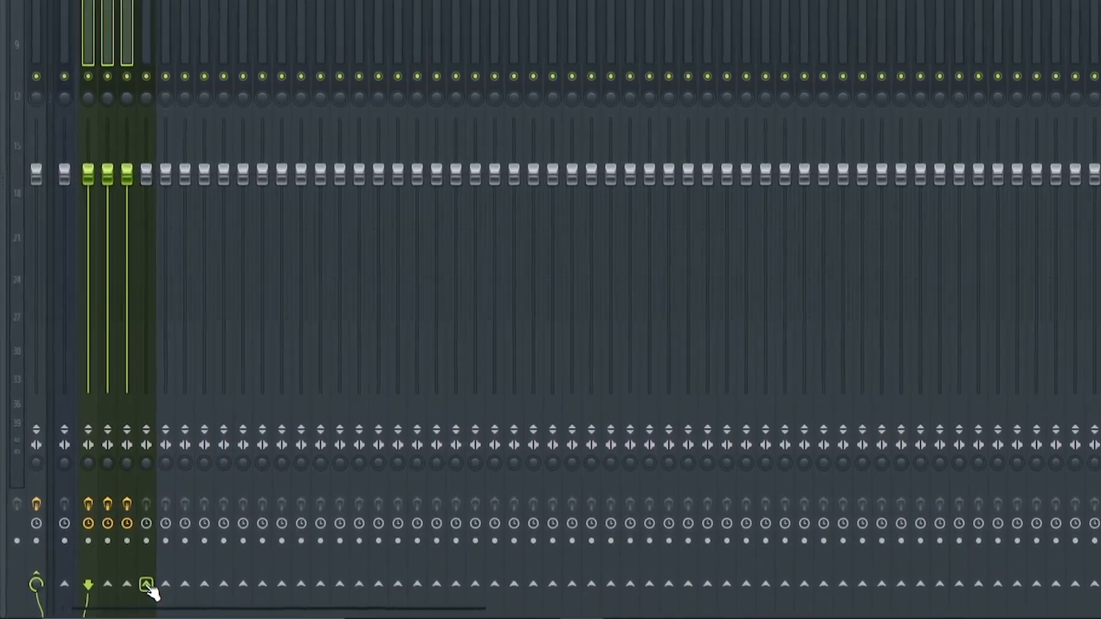
right_click(95, 598)
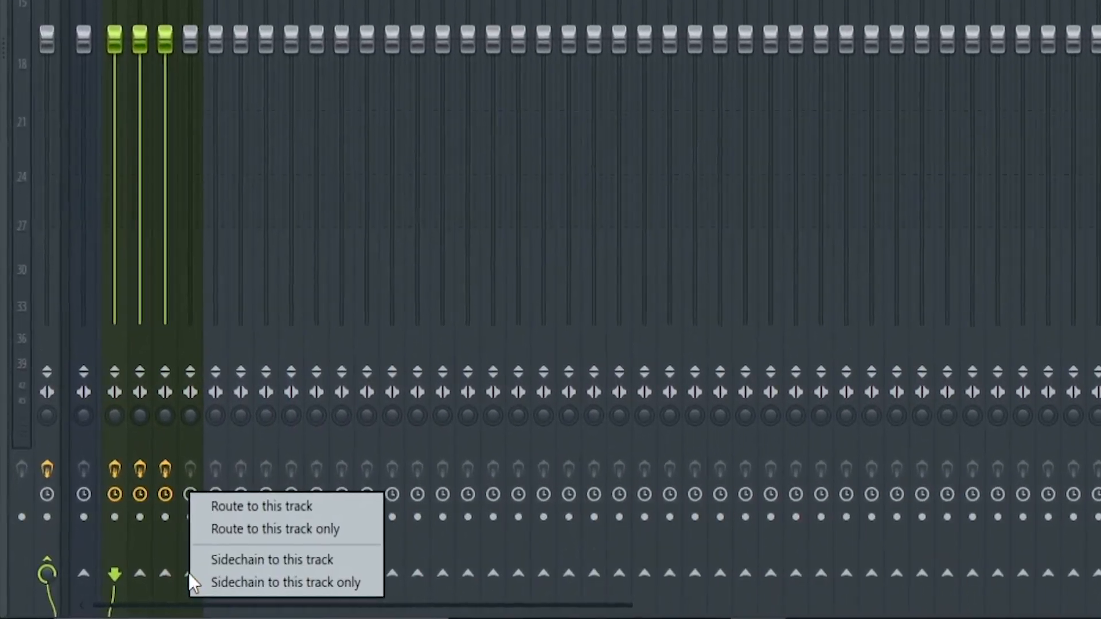
click(280, 529)
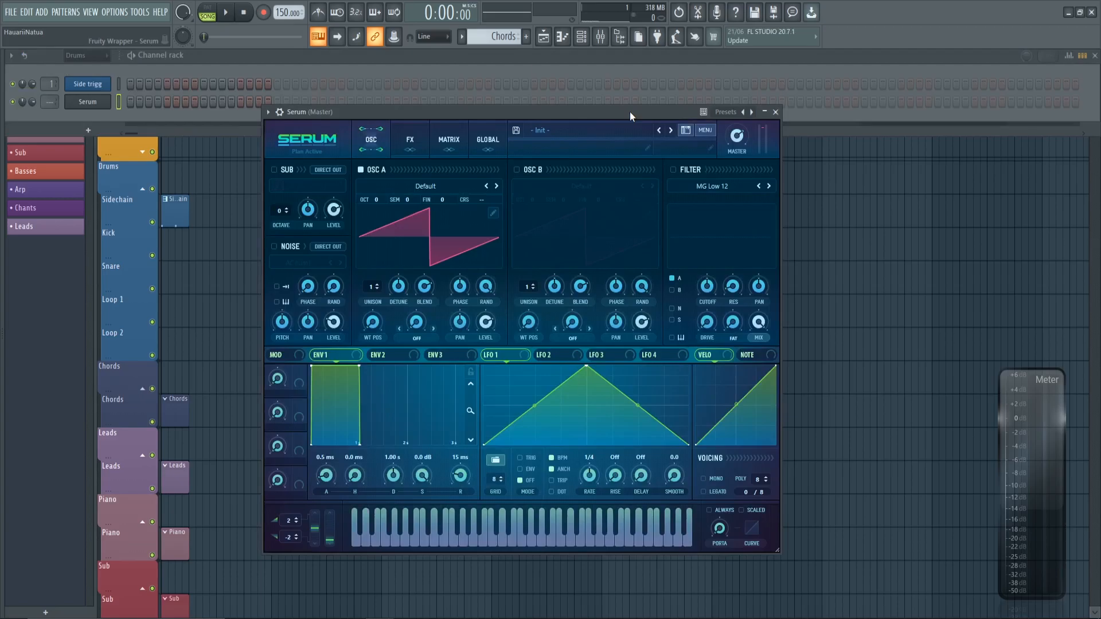
- View the context options of the warp and level knobs of Serum's oscillator A
right_click(416, 324)
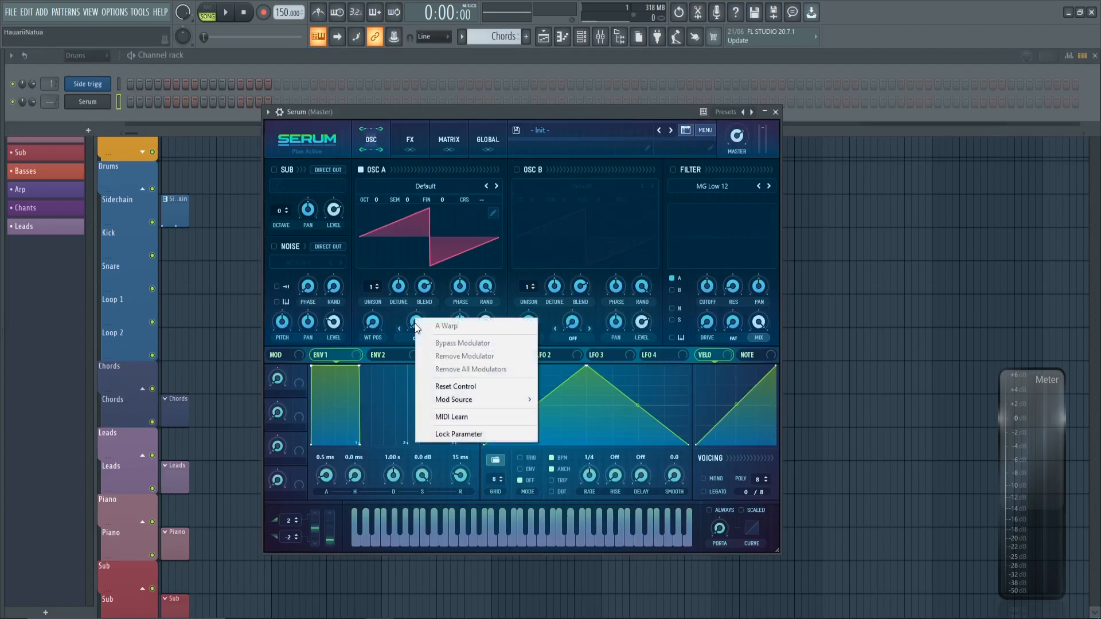
click(530, 360)
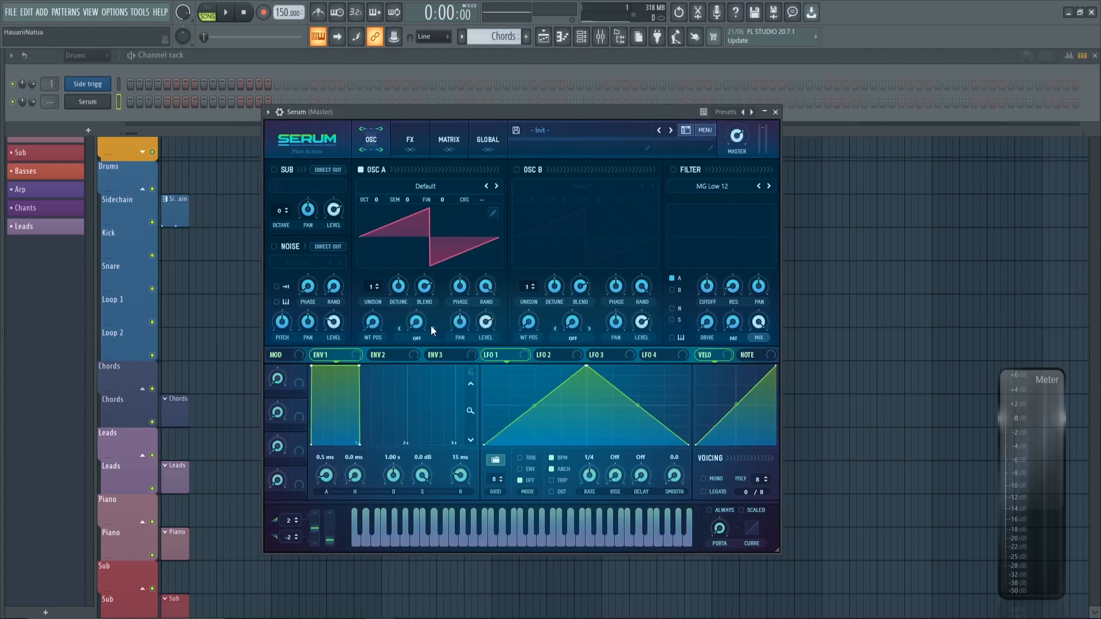
right_click(487, 322)
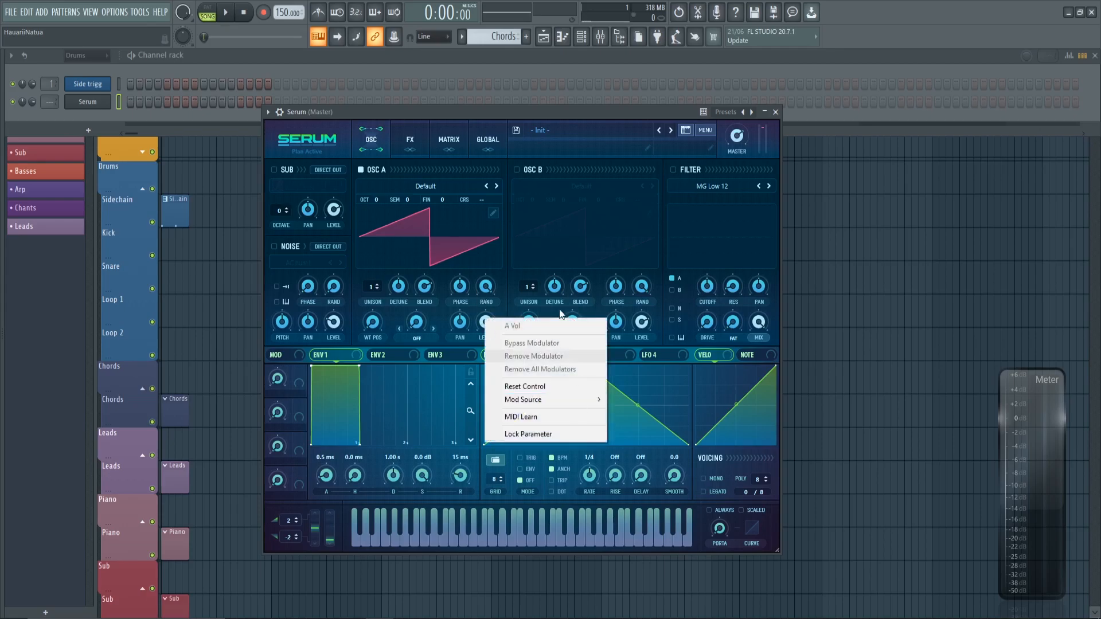
click(480, 110)
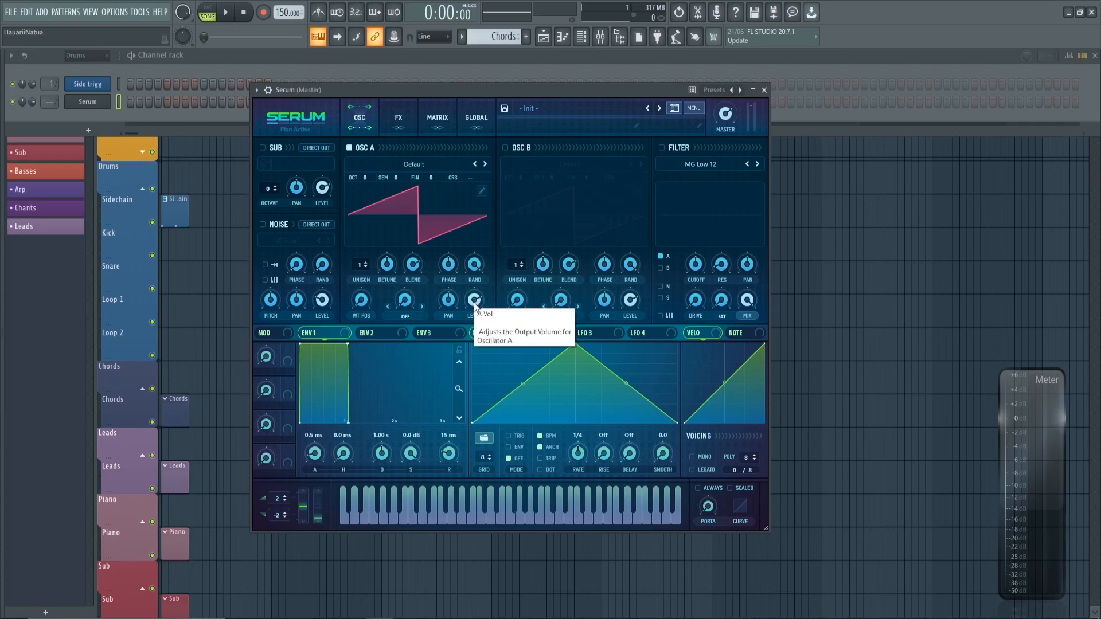
- Touch the level of Serum's oscillator A and view the automation and controller link options for the last tweaked parameter
drag(477, 314, 478, 305)
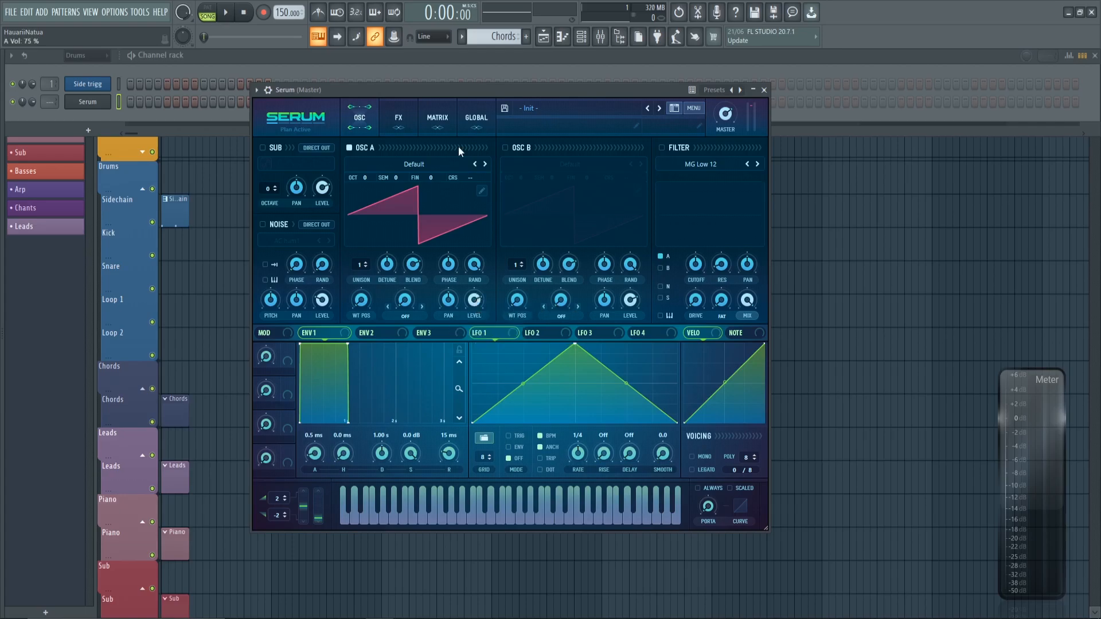
right_click(402, 37)
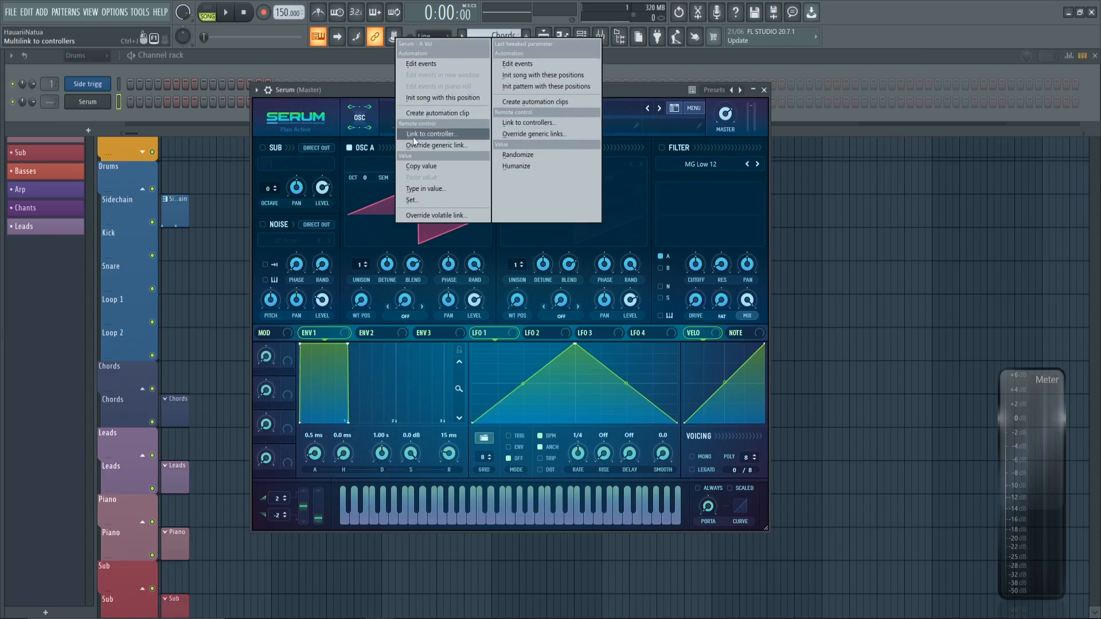
click(326, 87)
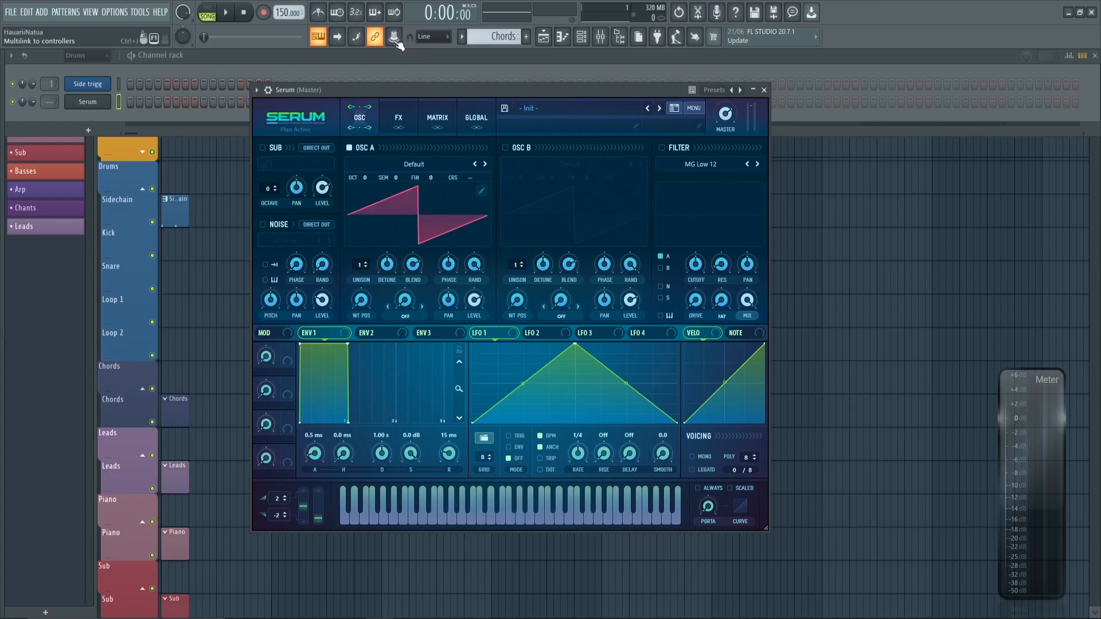
click(138, 13)
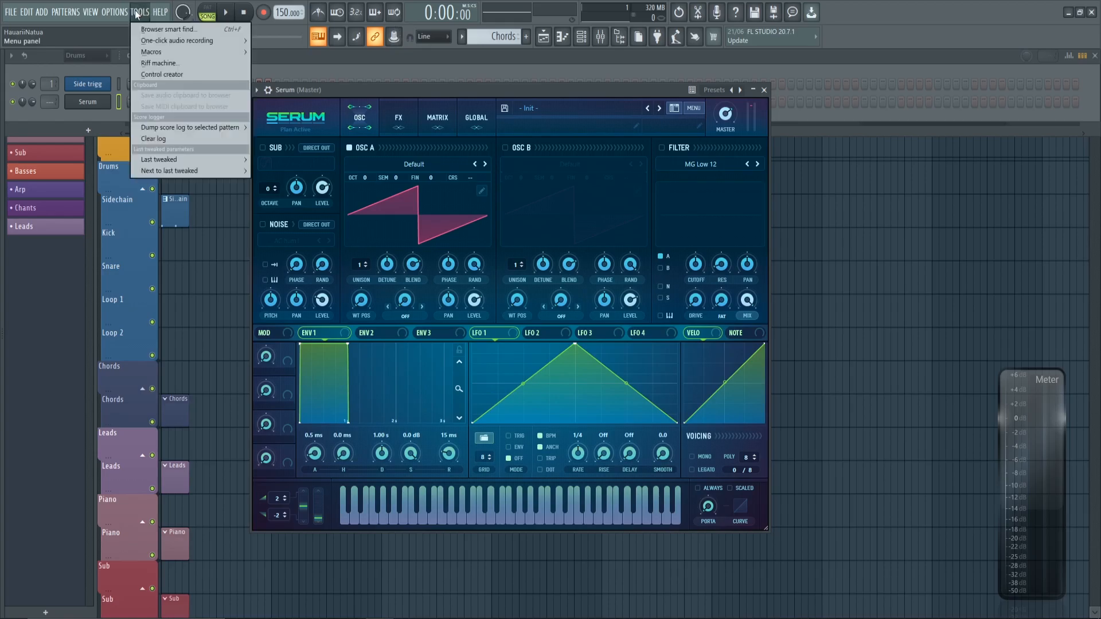
mouse_move(167, 160)
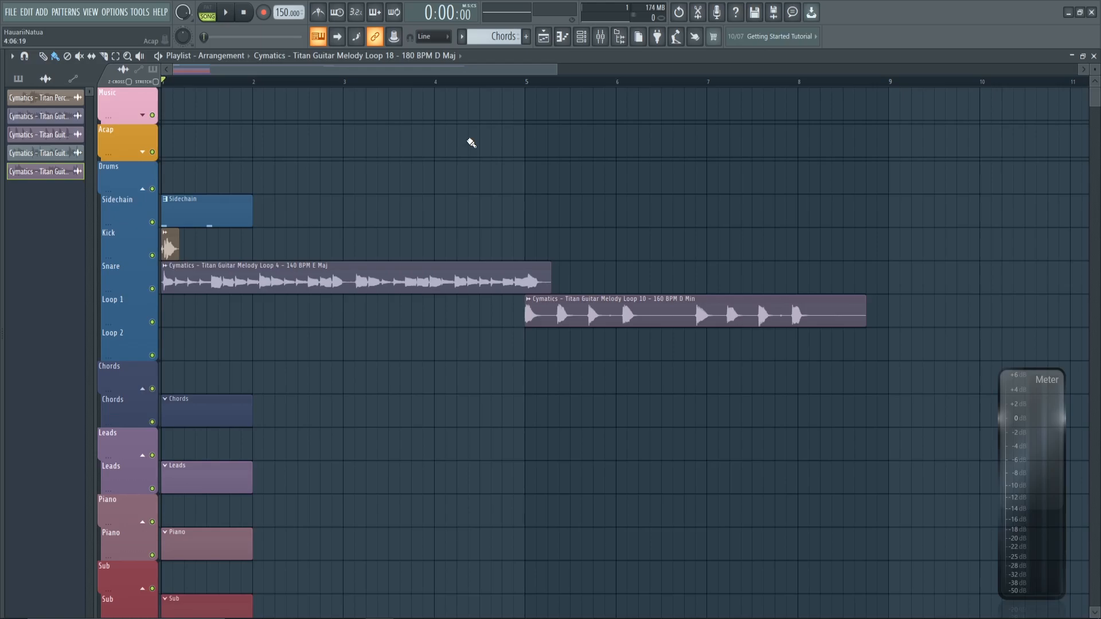
- Show the channel rack and run the macro that purges unused audio clips from the project
key(F6)
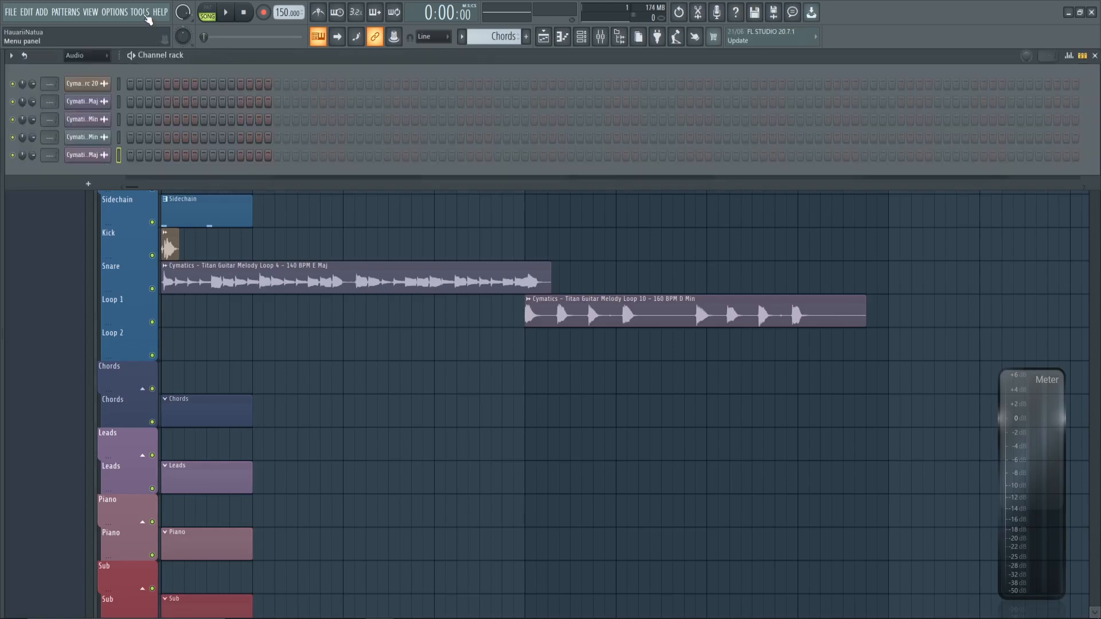
click(140, 12)
mouse_move(161, 52)
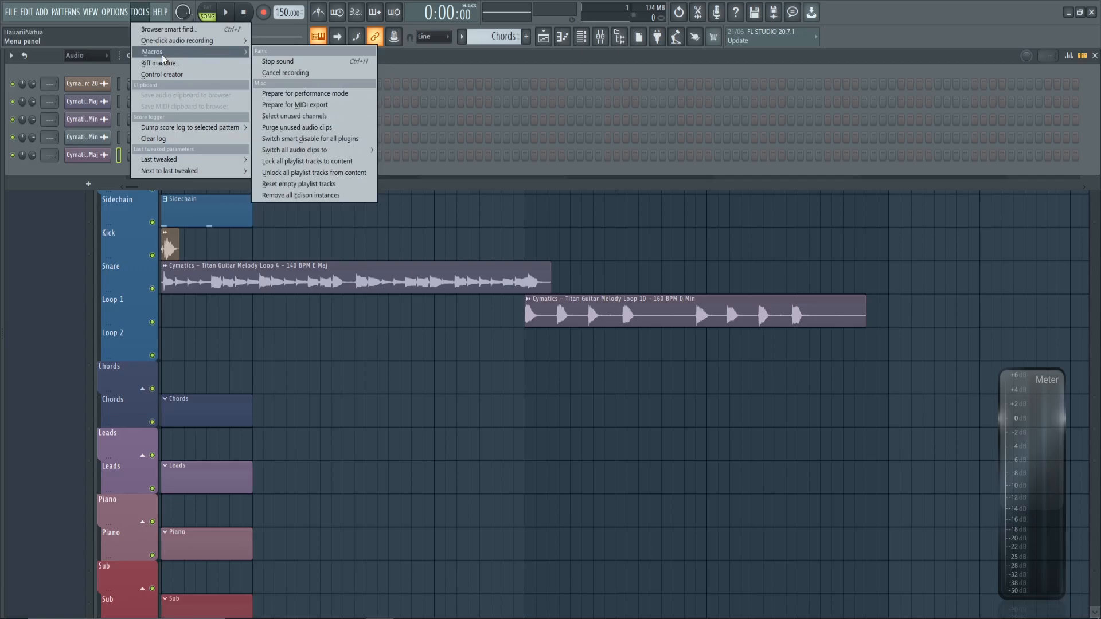
click(352, 133)
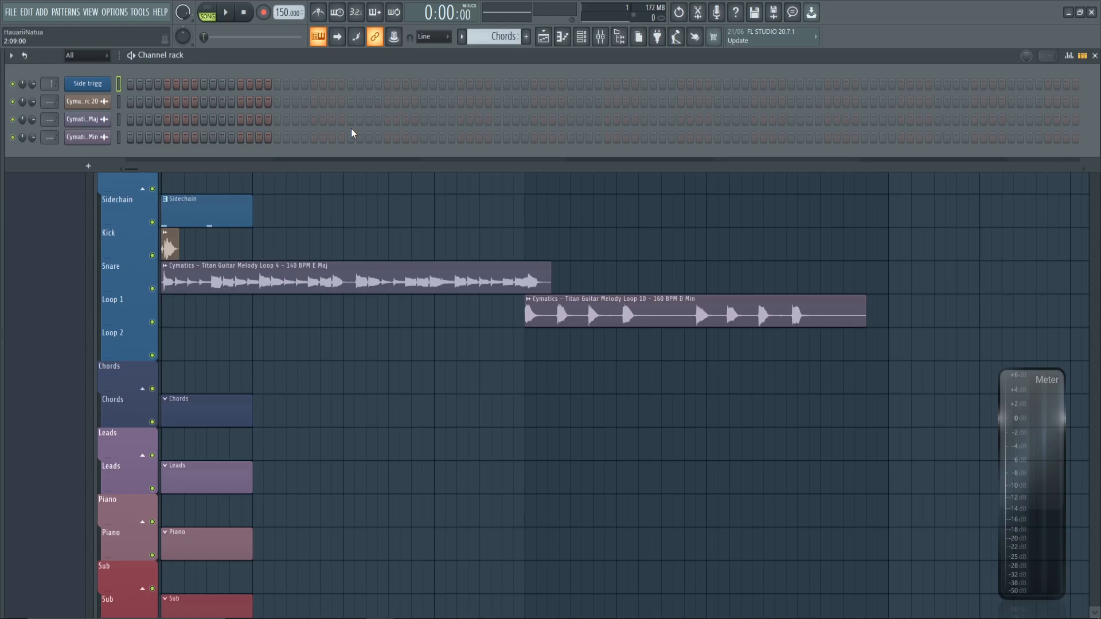
- Delete the three remaining Cymatics audio clip channels from the channel rack, keeping Side trigg
click(119, 108)
right_click(119, 121)
right_click(120, 137)
key(alt+Delete)
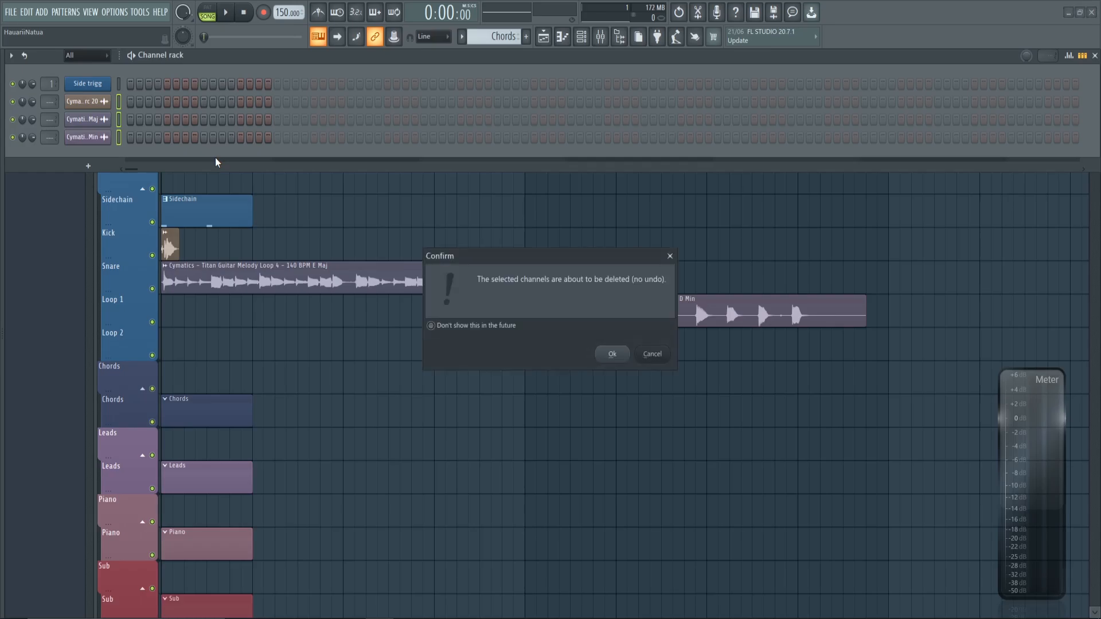
key(Return)
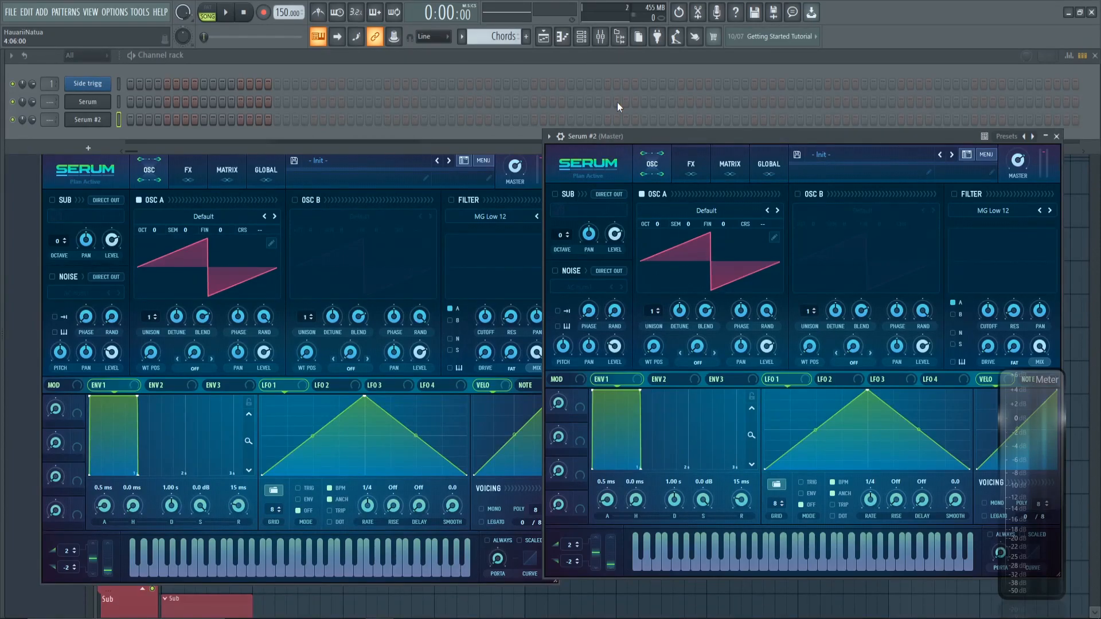
- Run the macro that switches smart disable for all plugins with the two Serum instances loaded
click(140, 11)
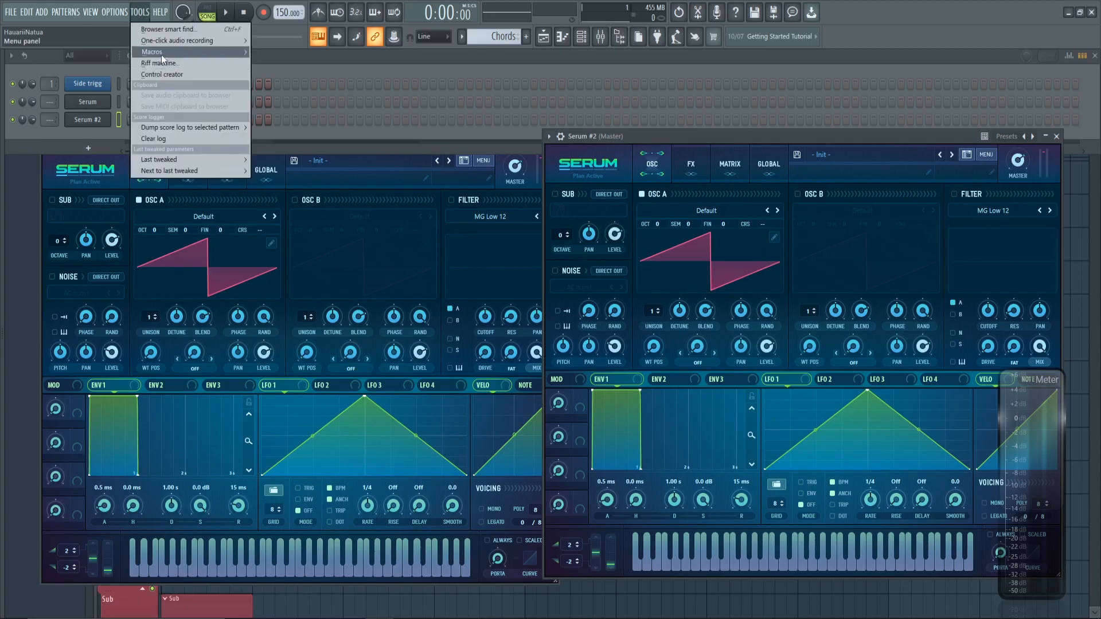
mouse_move(160, 53)
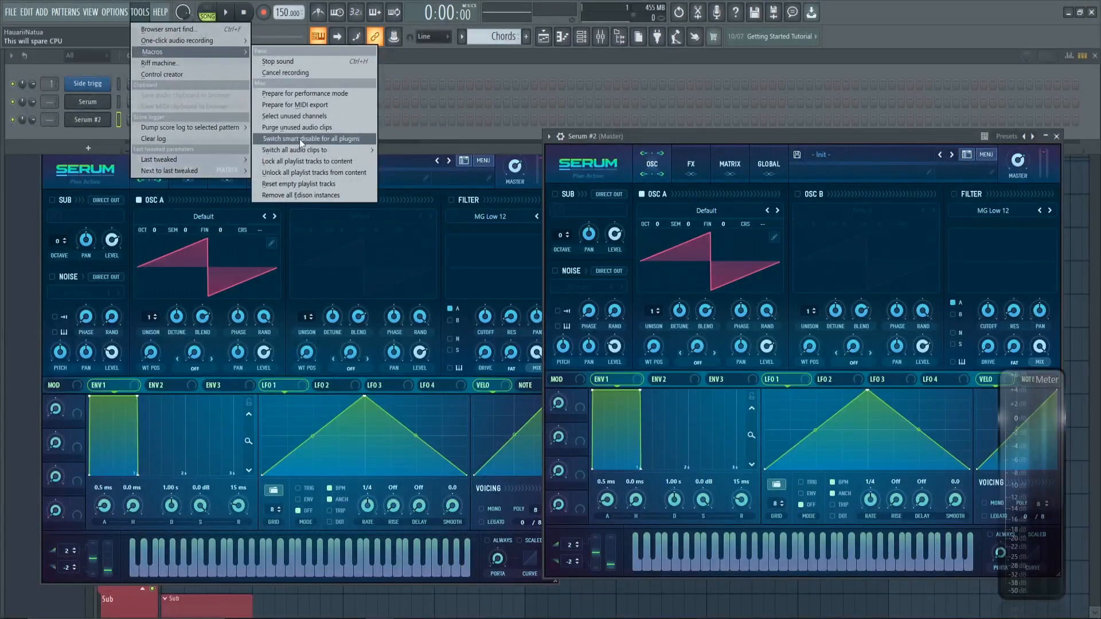
click(357, 139)
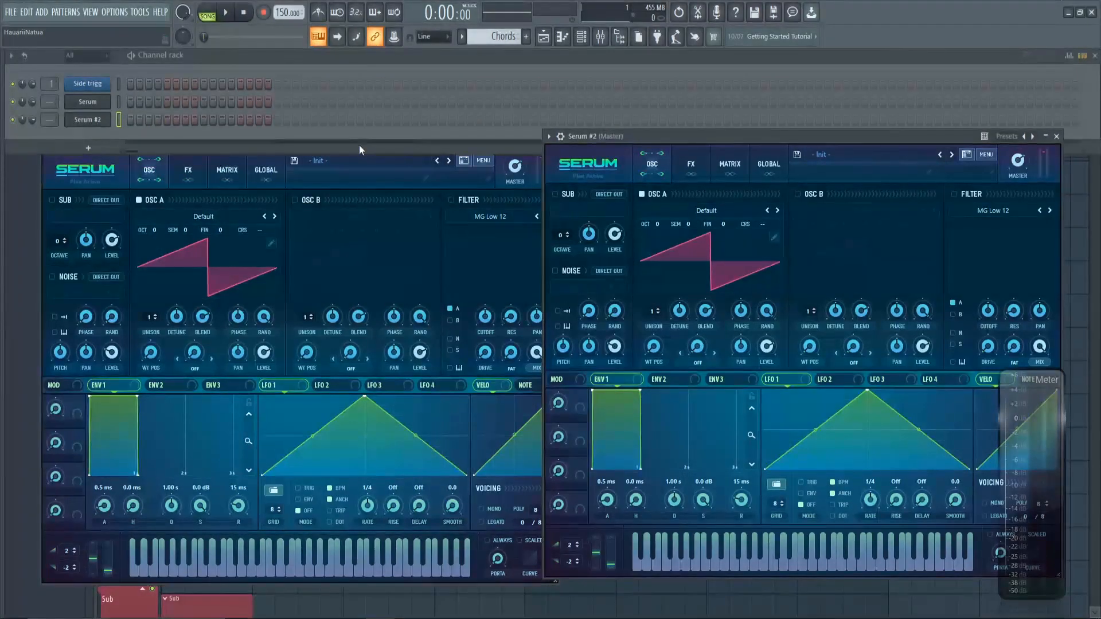
- Add two FLEX channels to the channel rack and turn on Smart disable for the second one
click(88, 148)
click(130, 490)
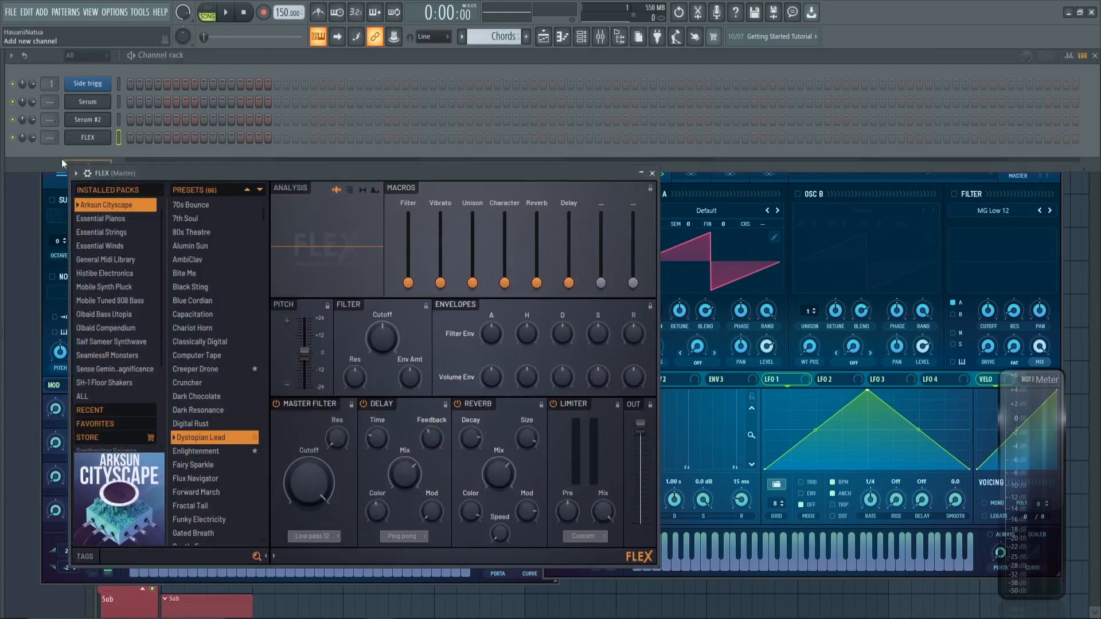
click(88, 166)
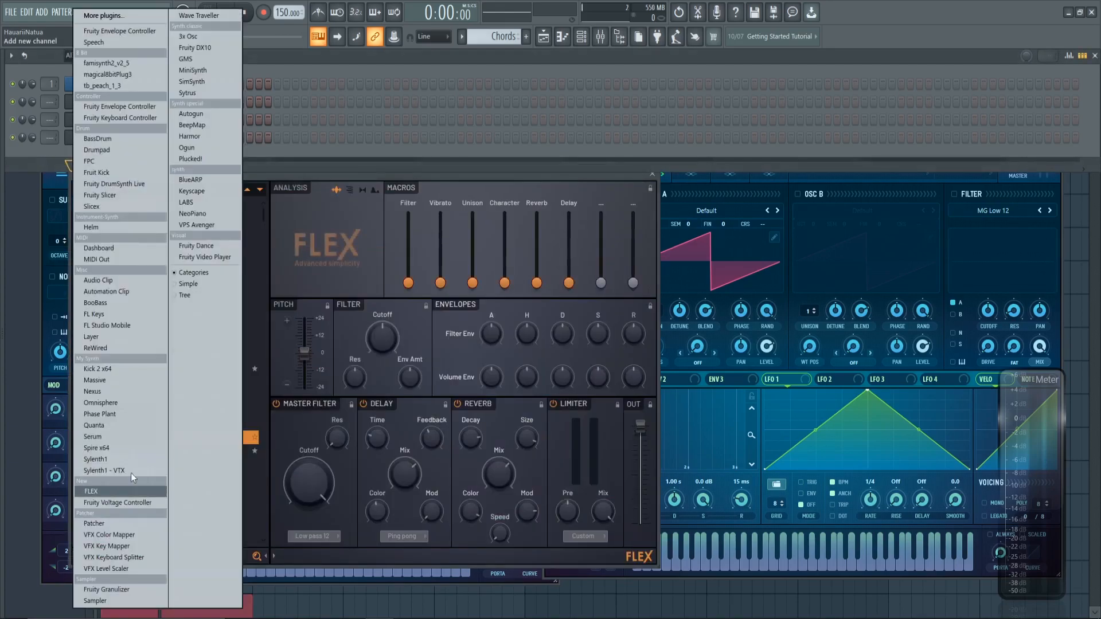
click(117, 491)
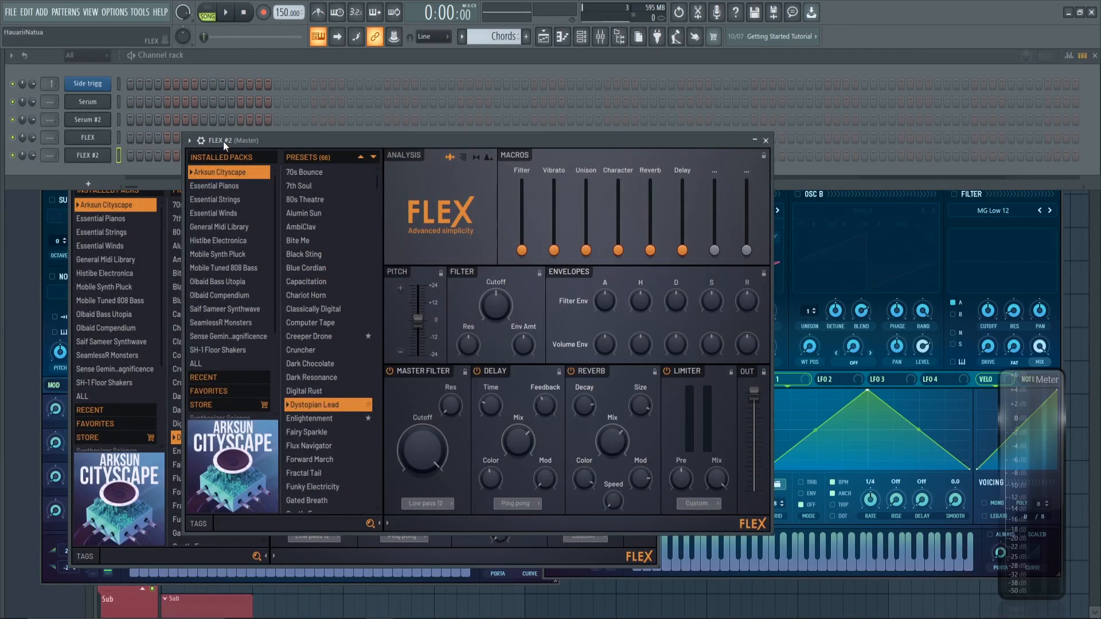
click(189, 140)
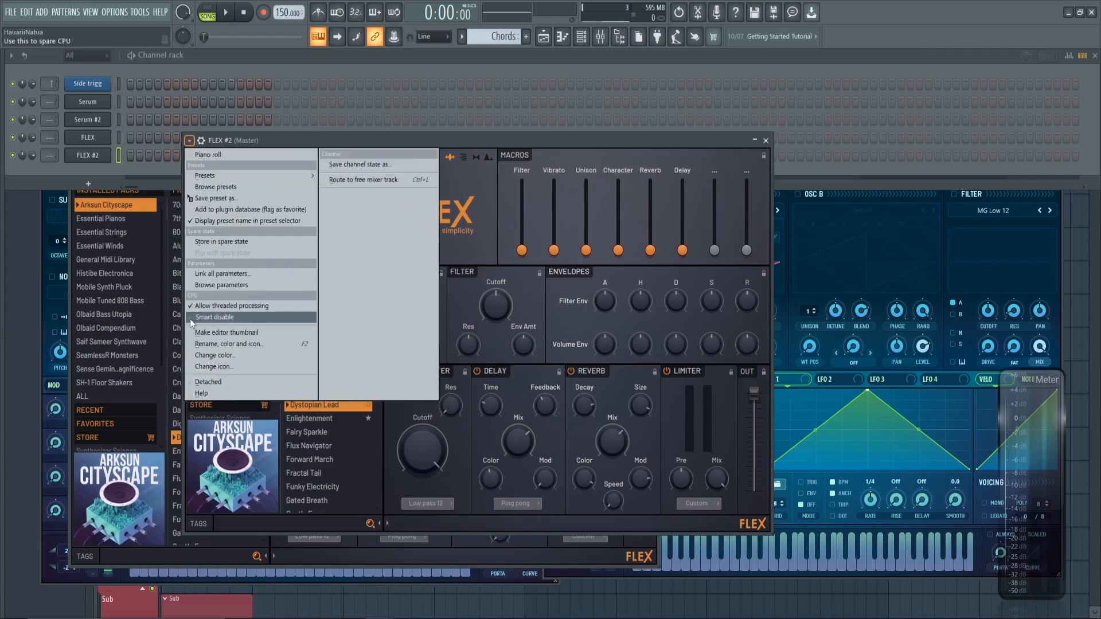
click(232, 320)
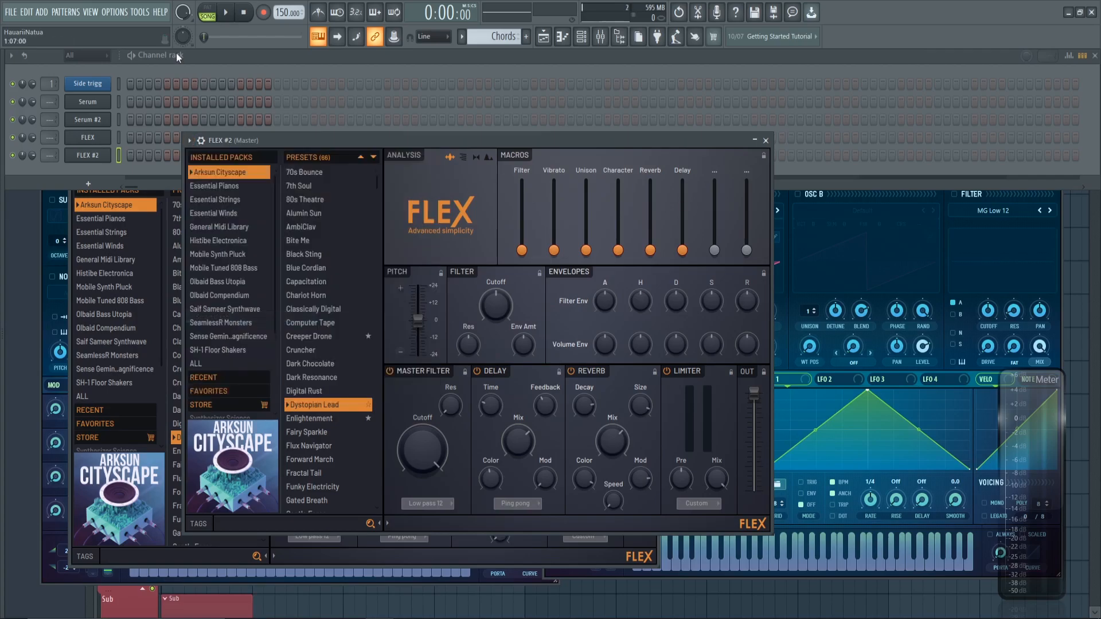
- Run the smart disable macro for all plugins again to include the FLEX instances, and view the macro list
click(142, 13)
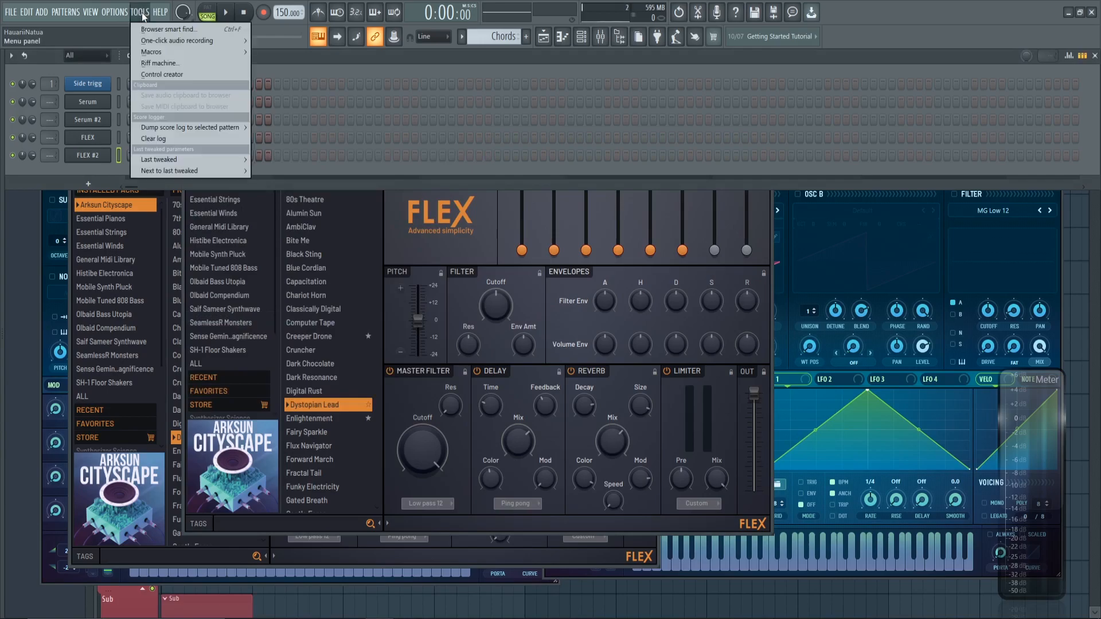
mouse_move(202, 50)
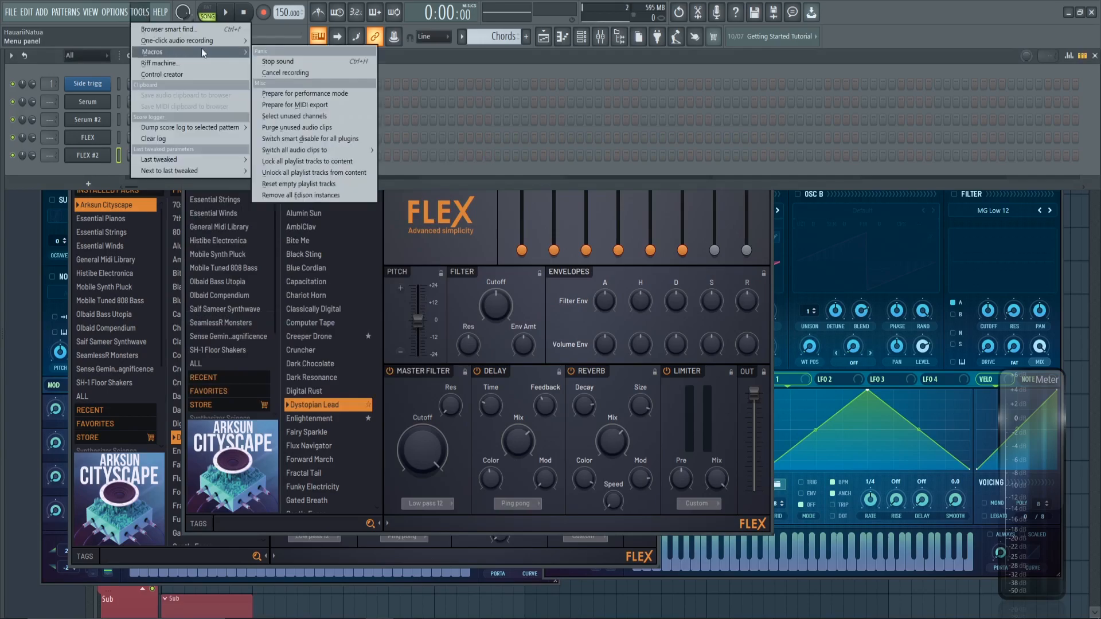
click(350, 141)
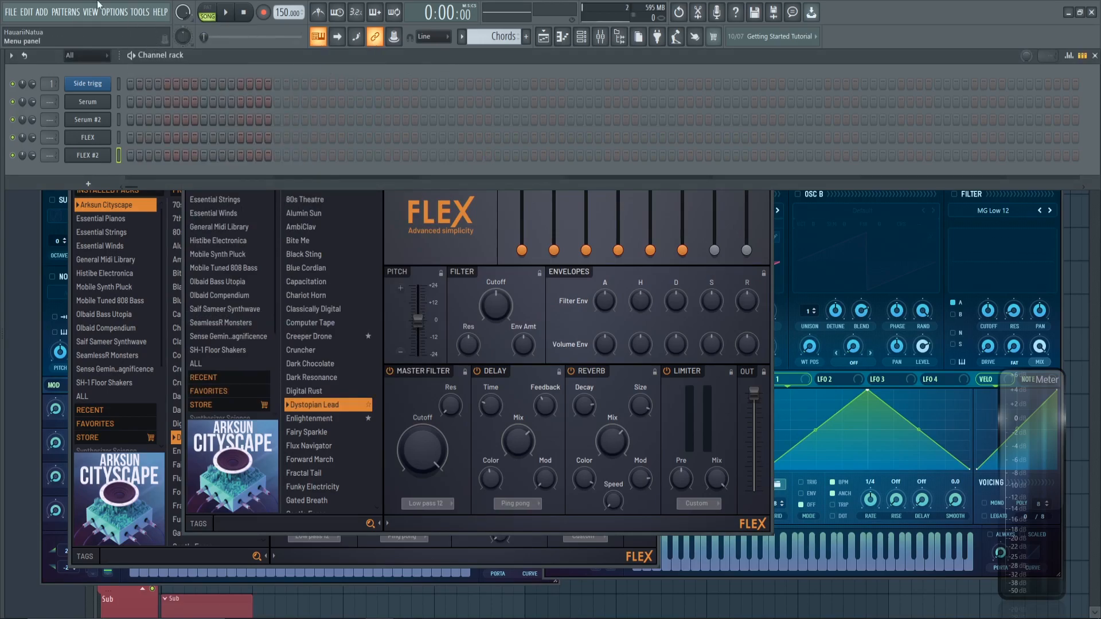
click(140, 14)
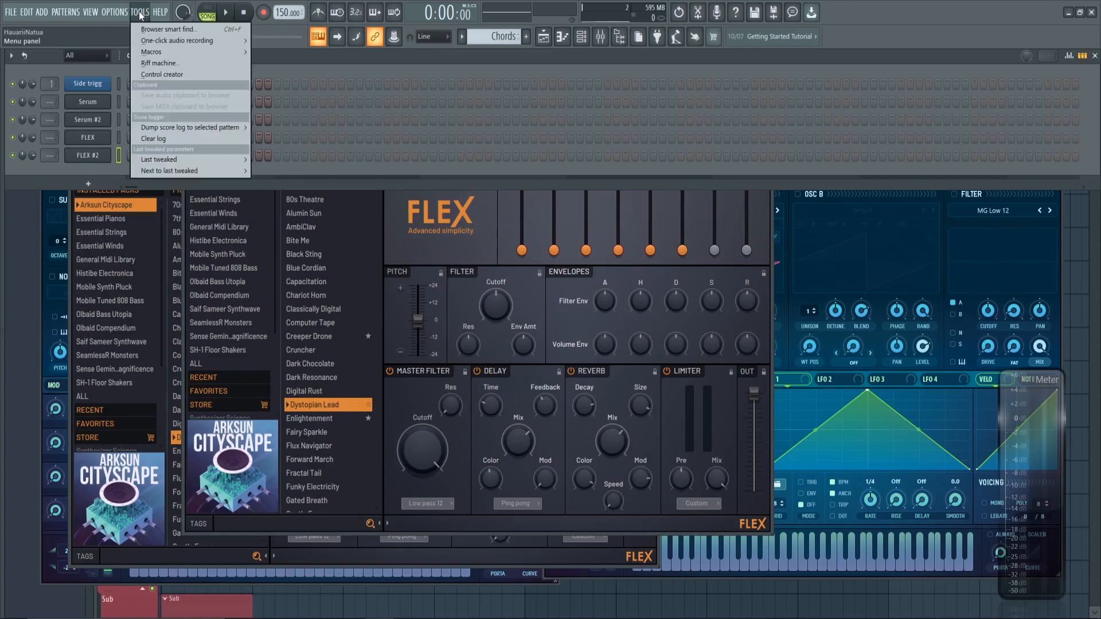
key(m)
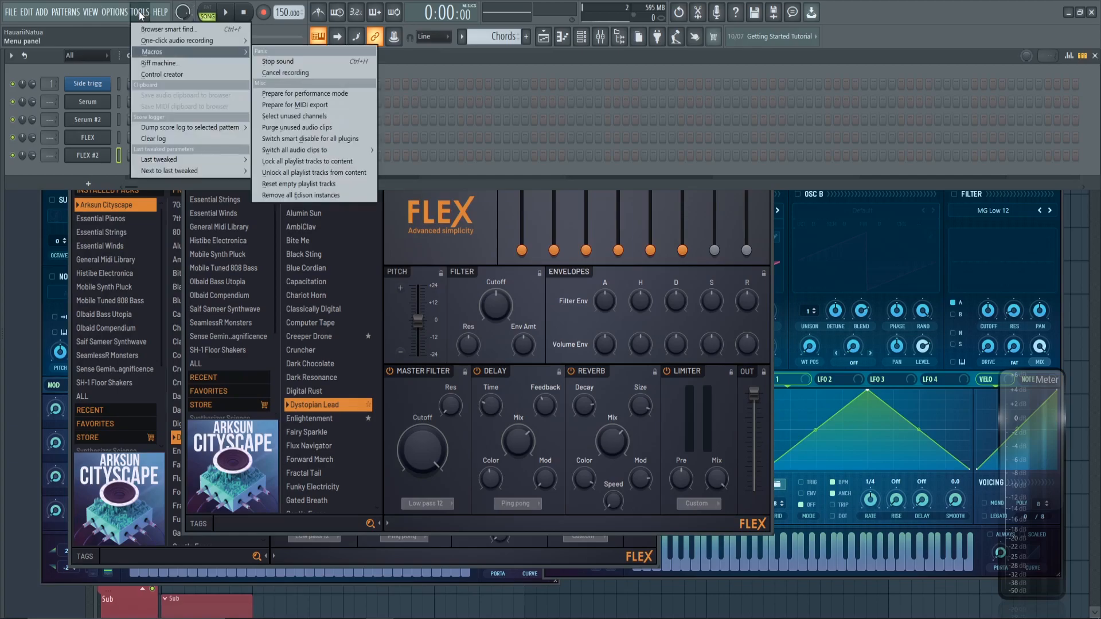
click(141, 14)
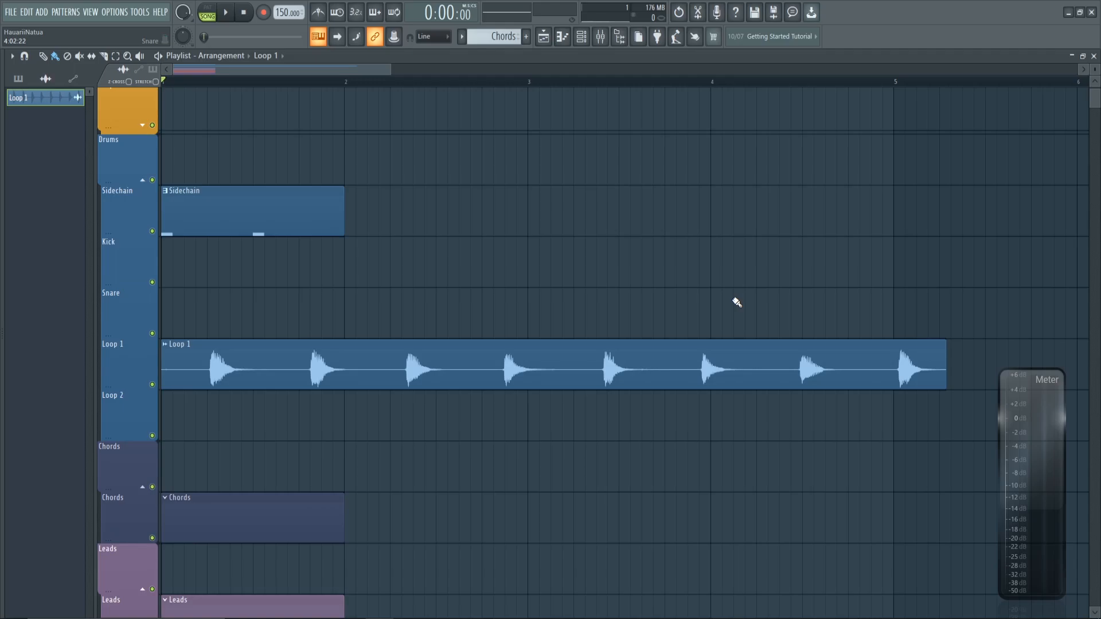
- Open the sample of the Loop 1 audio clip in Edison and show the mixer
double_click(457, 363)
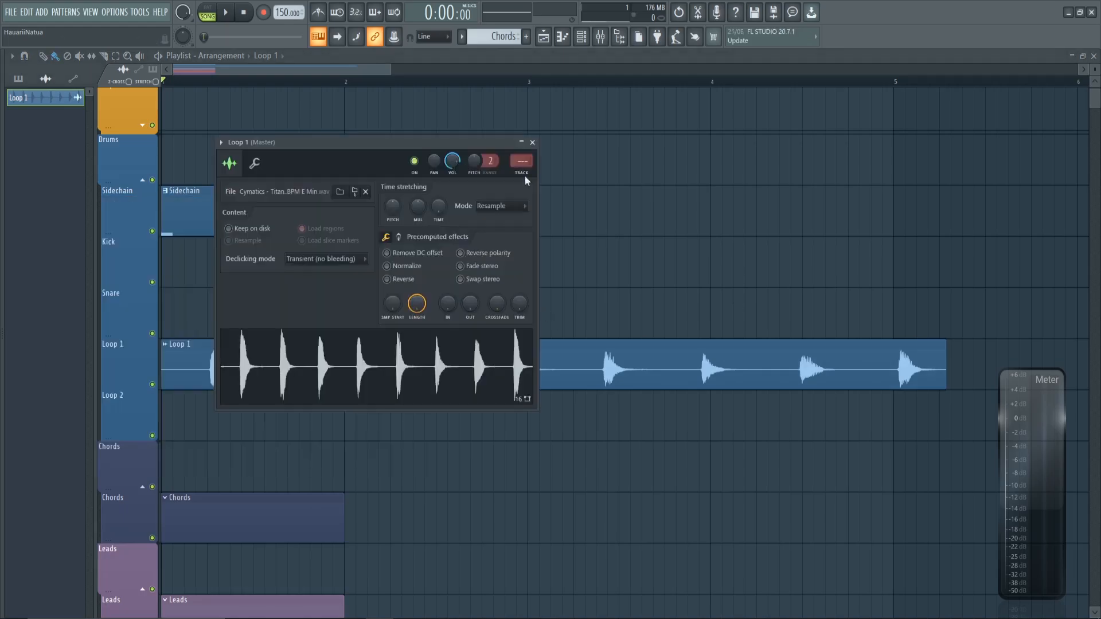
key(ctrl+e)
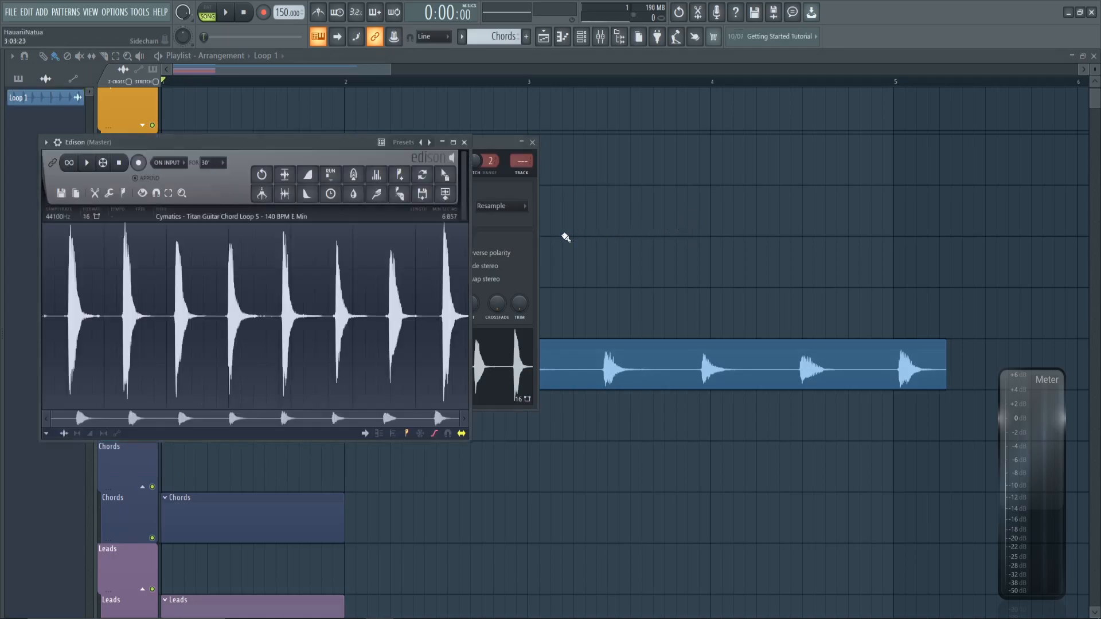
click(600, 37)
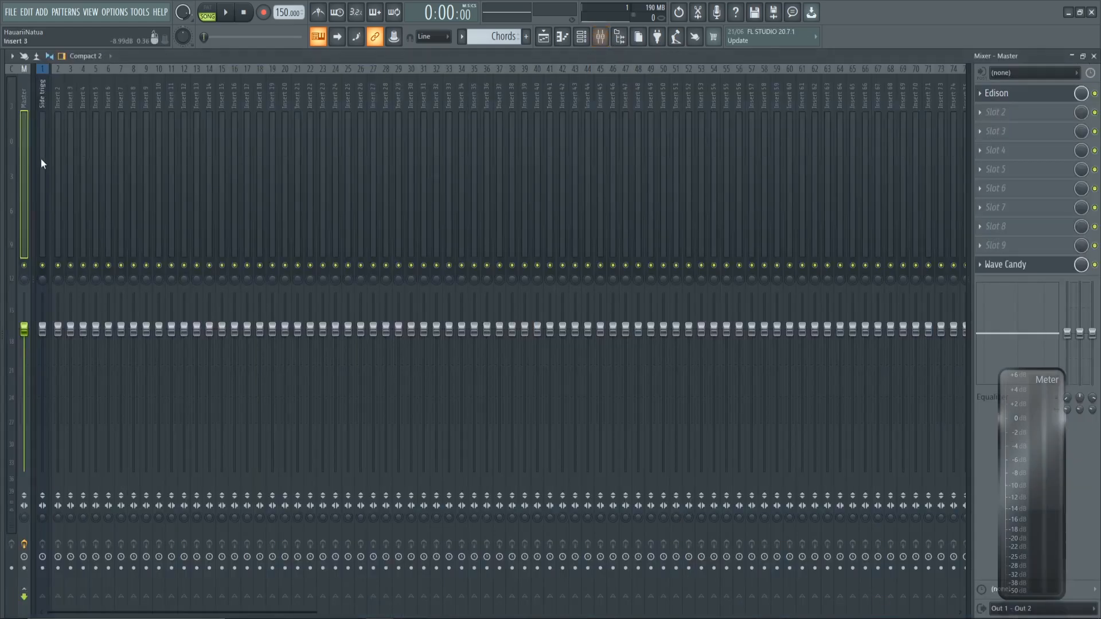
- Open Edison on the Master mixer track and detect the pitch regions of the guitar chord loop
click(1013, 96)
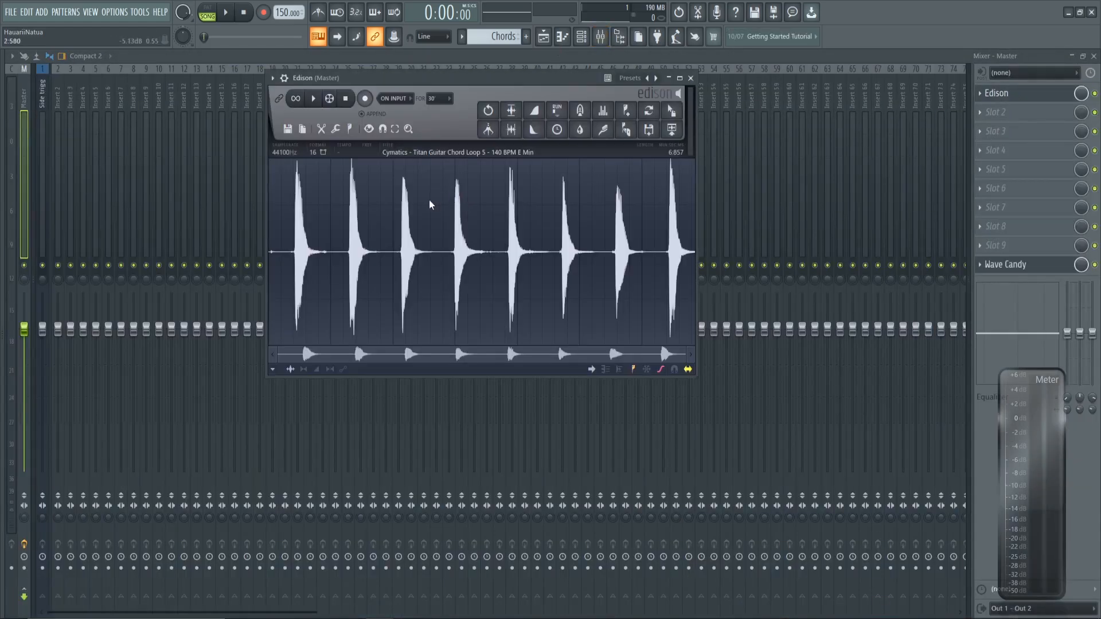
right_click(429, 190)
mouse_move(464, 246)
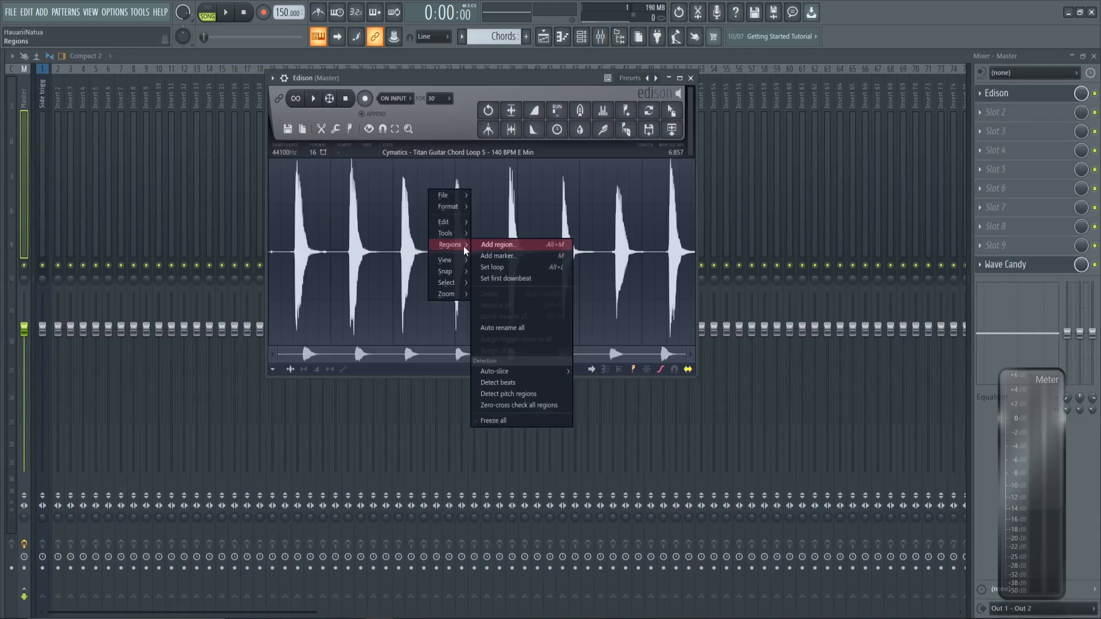
click(549, 393)
- Examine the pitch region markers along the guitar chord loop's waveform in Edison, starting with the first chords
scroll(349, 307, up, 4)
scroll(349, 308, down, 4)
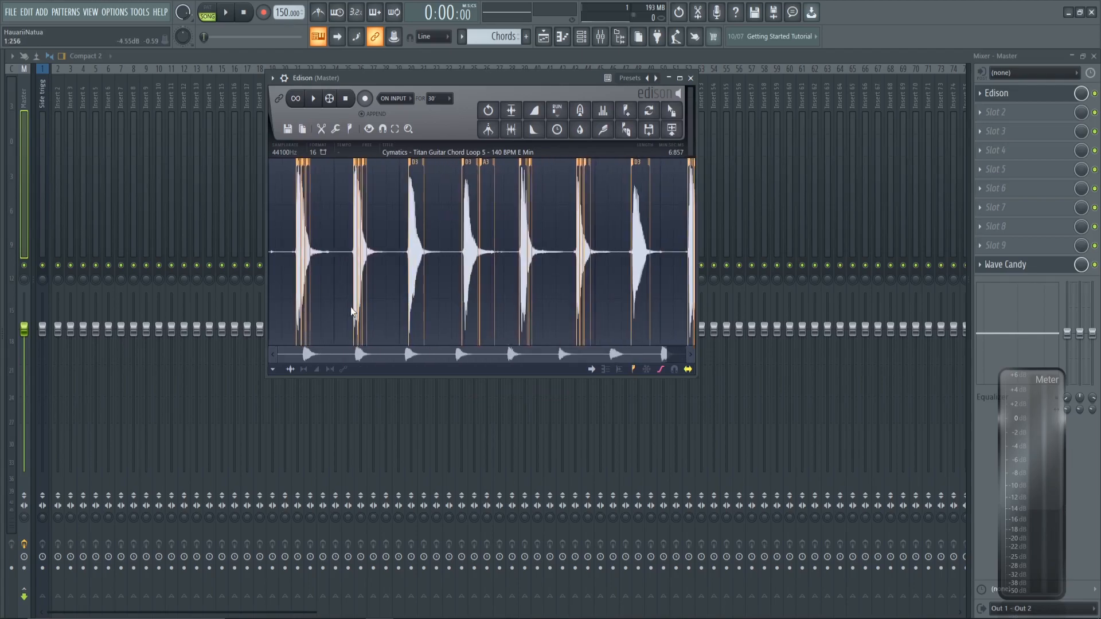
scroll(350, 307, down, 1)
scroll(350, 307, up, 4)
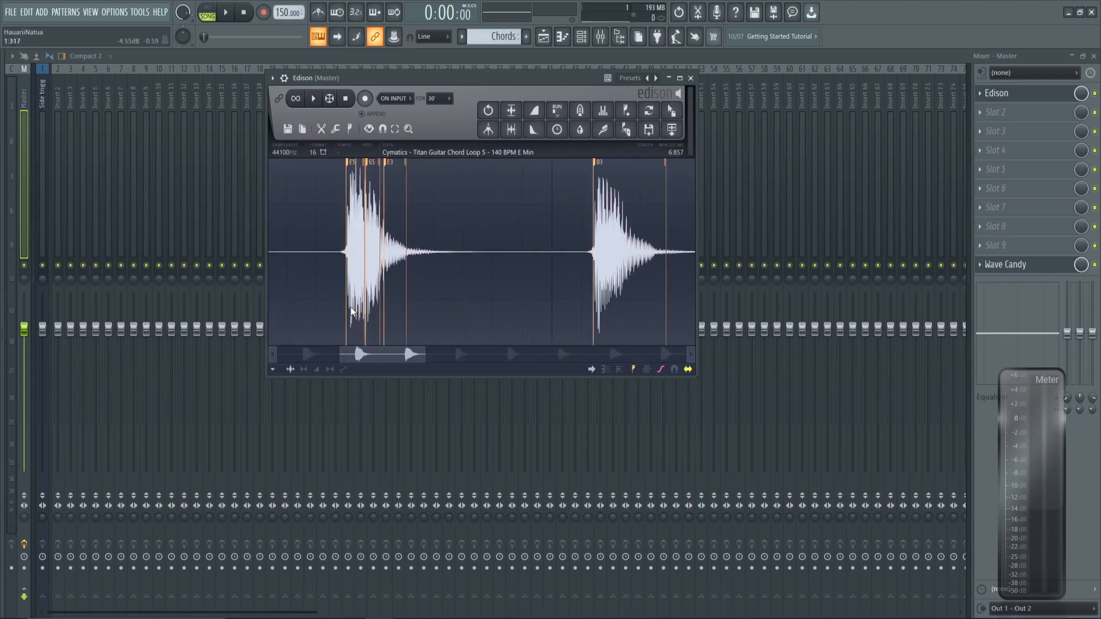
drag(369, 352, 299, 347)
scroll(456, 285, up, 4)
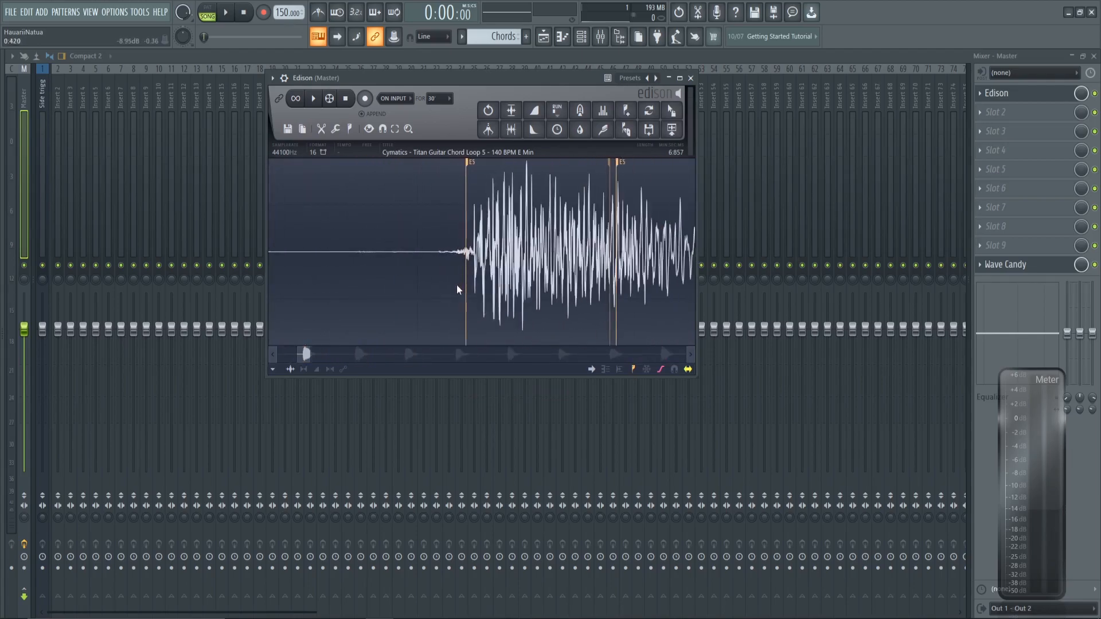
scroll(466, 284, down, 1)
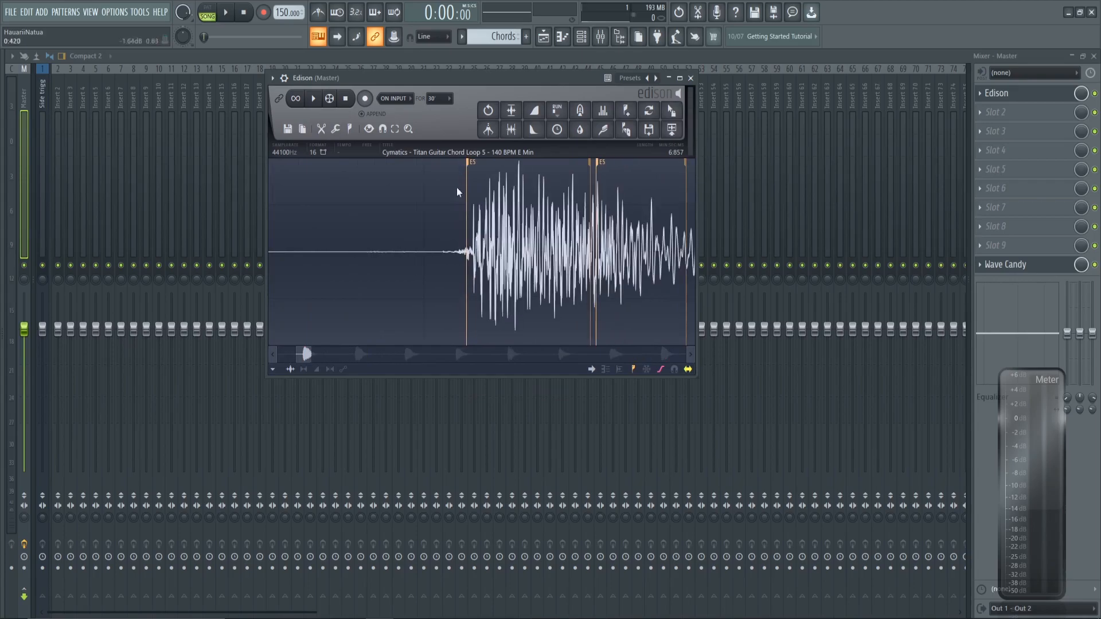
scroll(466, 310, down, 3)
scroll(467, 311, down, 1)
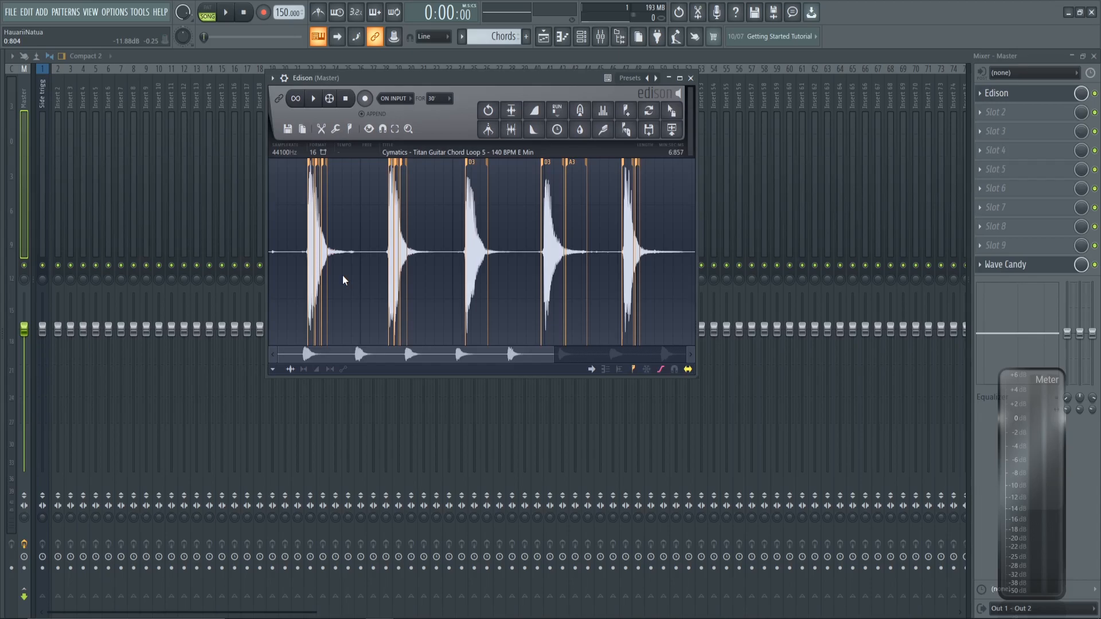
scroll(392, 316, up, 2)
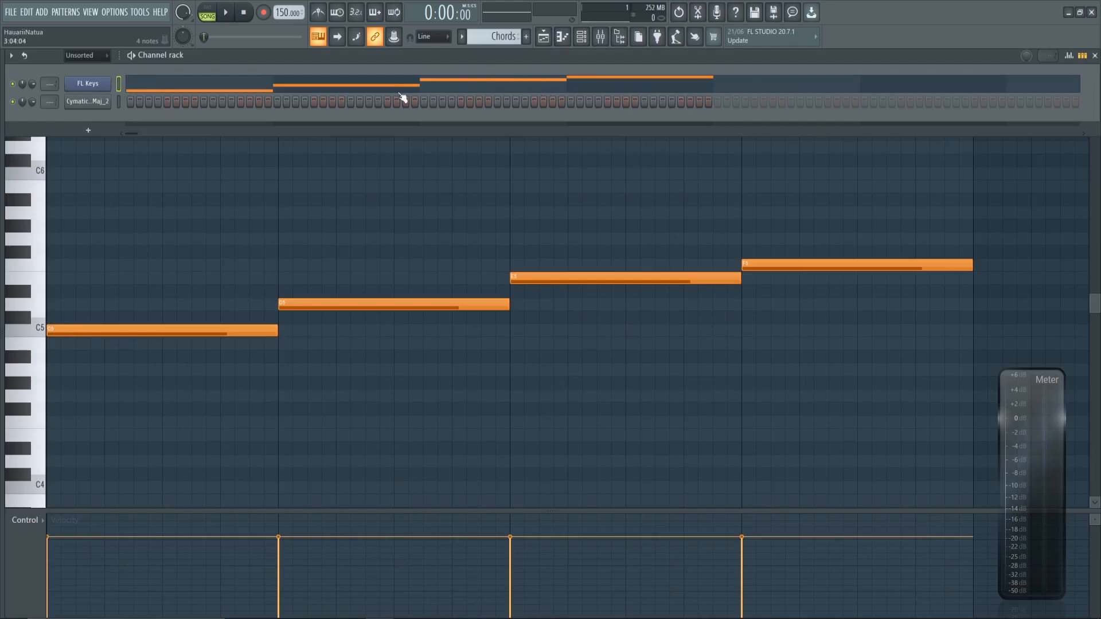
- Paste the four FL Keys notes into the Cymatics vocal sample channel and play both channels together
click(122, 102)
click(119, 86)
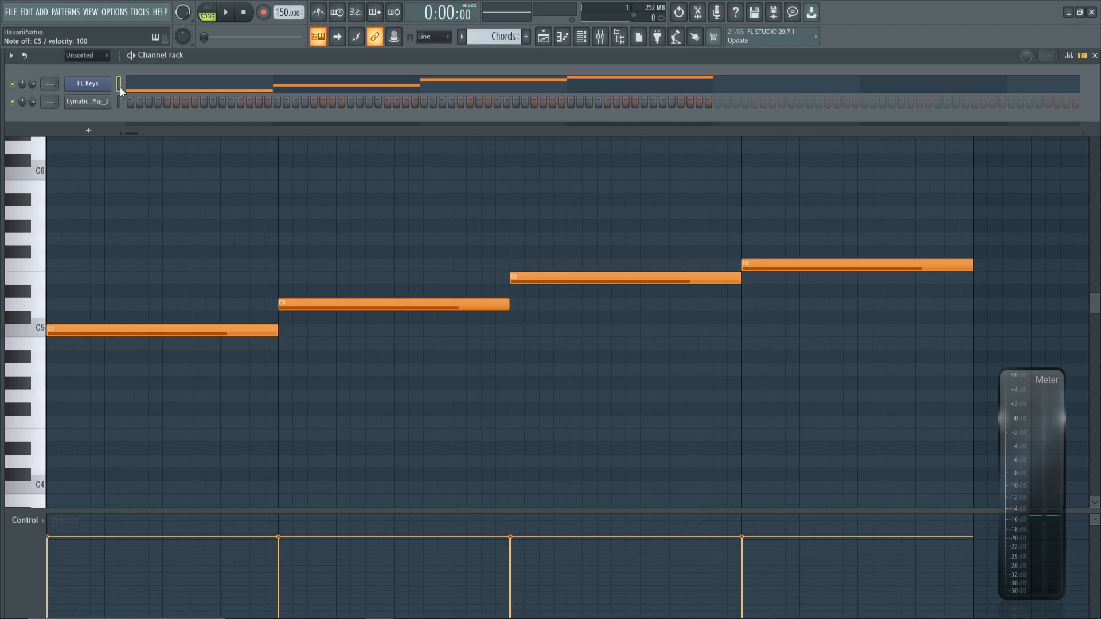
click(119, 102)
key(ctrl+v)
key(space)
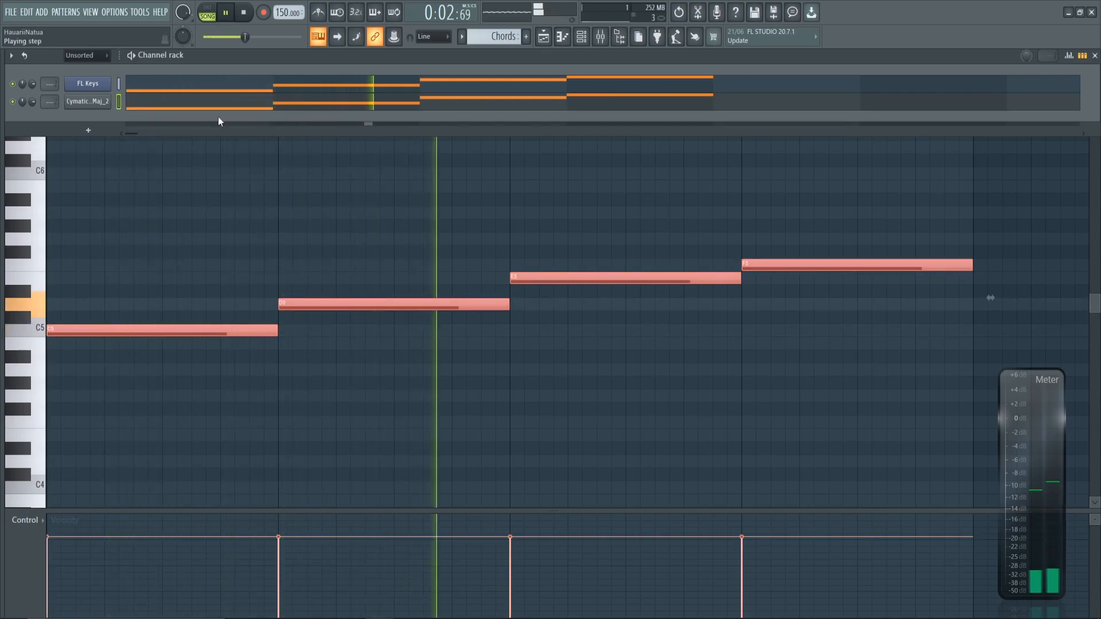
- Open the channel settings of the Cymatics vocal sample and stop playback
click(87, 102)
drag(217, 135, 296, 188)
key(space)
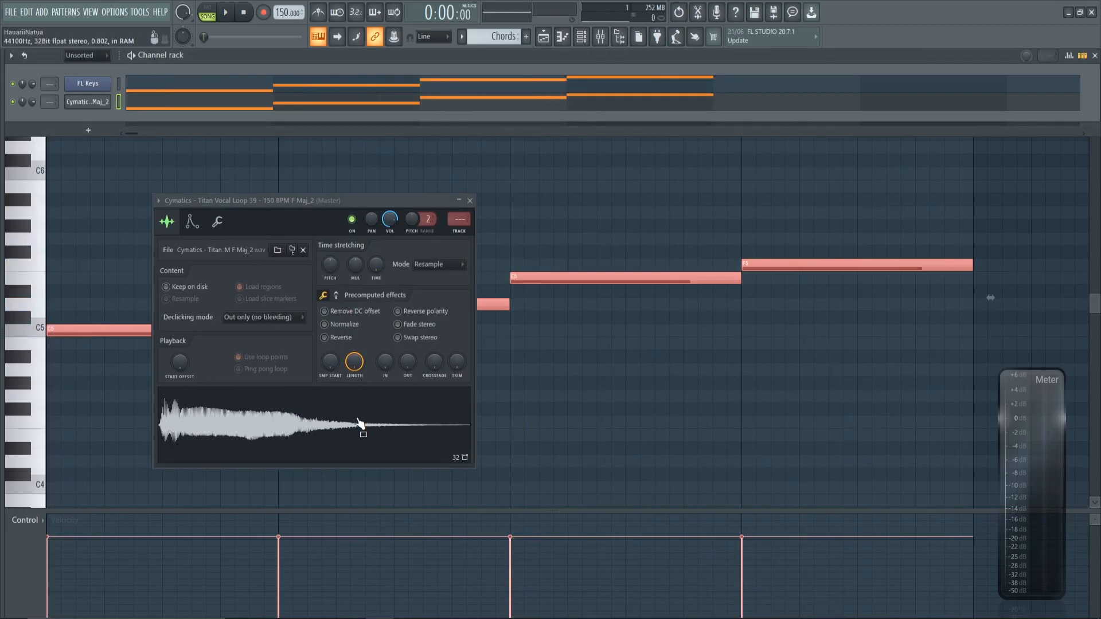
drag(323, 201, 347, 186)
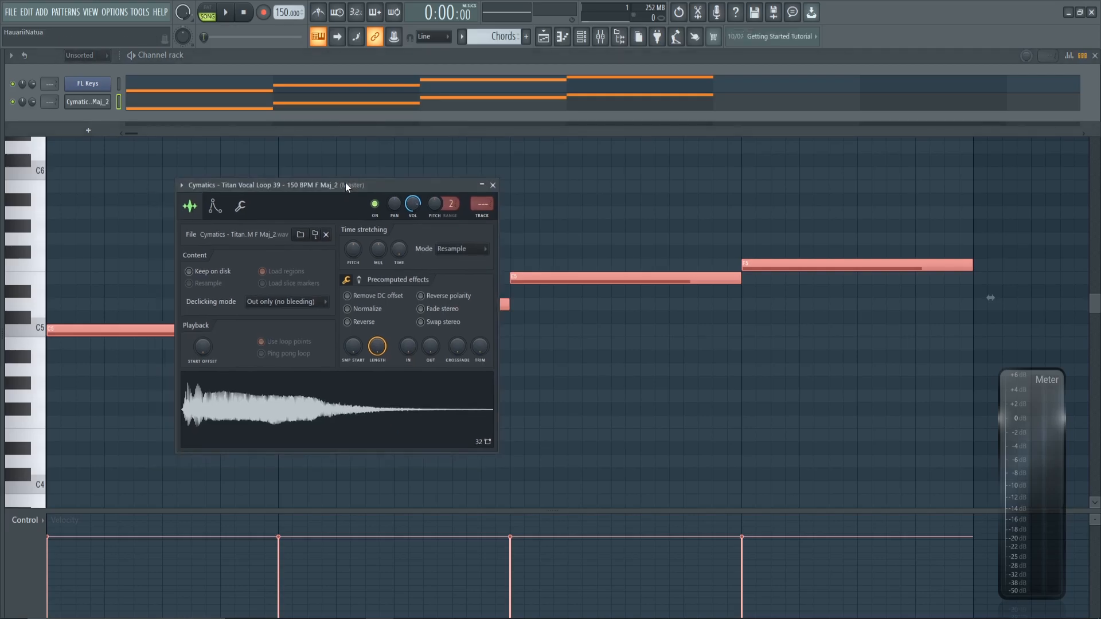
- Load the vocal sample into Edison and detect its pitch regions to find its note
key(ctrl+e)
right_click(346, 187)
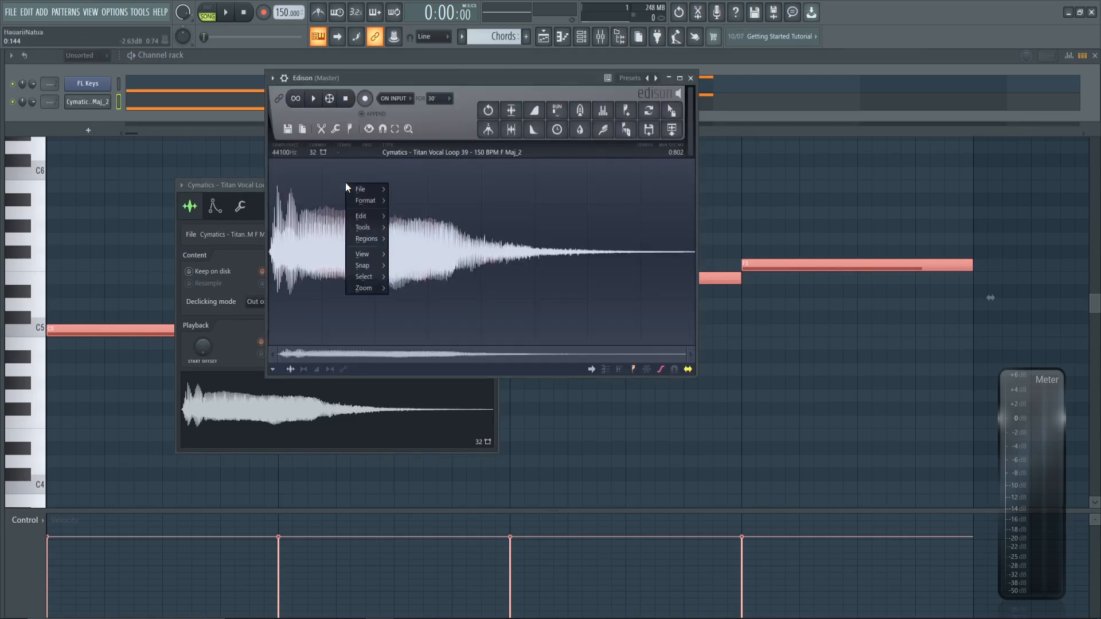
mouse_move(367, 238)
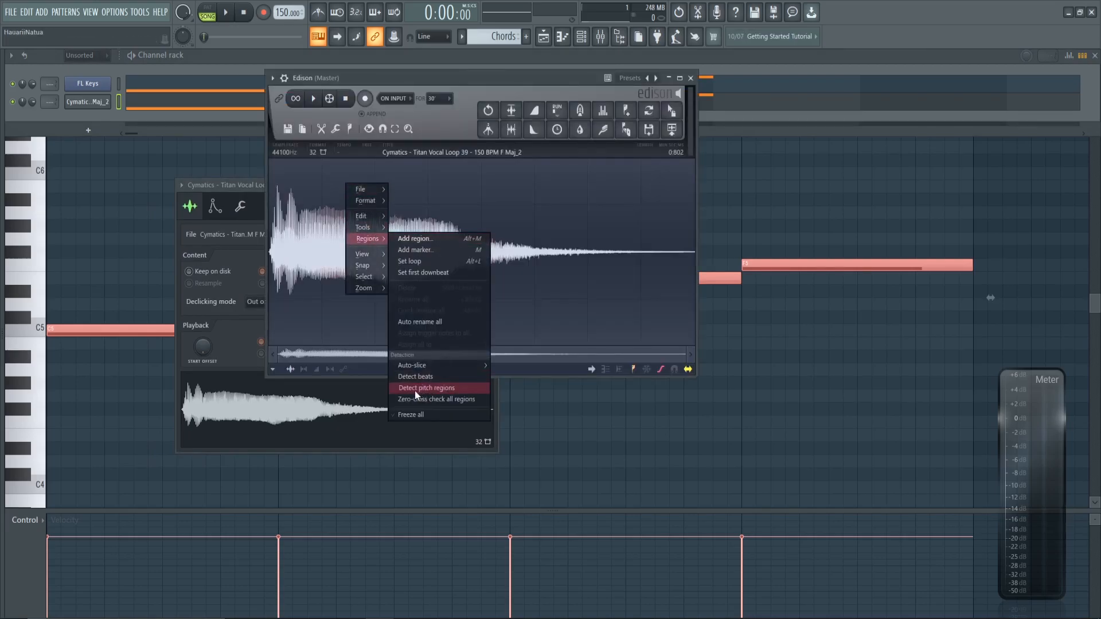
click(464, 390)
scroll(334, 250, up, 2)
scroll(334, 249, down, 2)
scroll(333, 252, up, 4)
- Set the vocal sample channel's root note to F5 and play the pattern to check the tuning against FL Keys
click(238, 187)
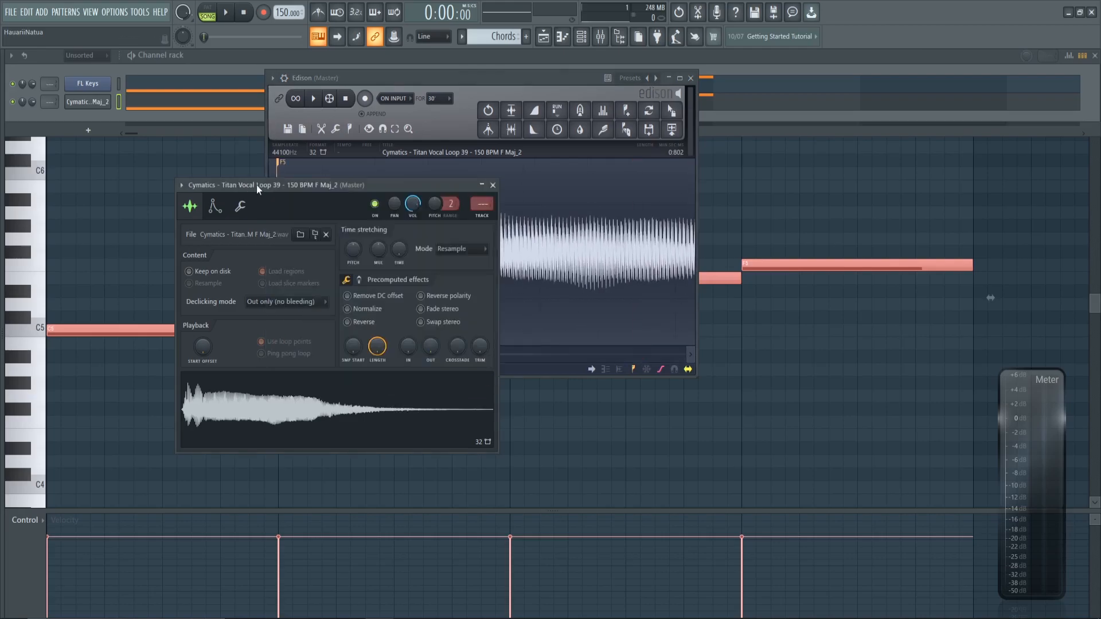
drag(269, 187, 275, 179)
click(245, 198)
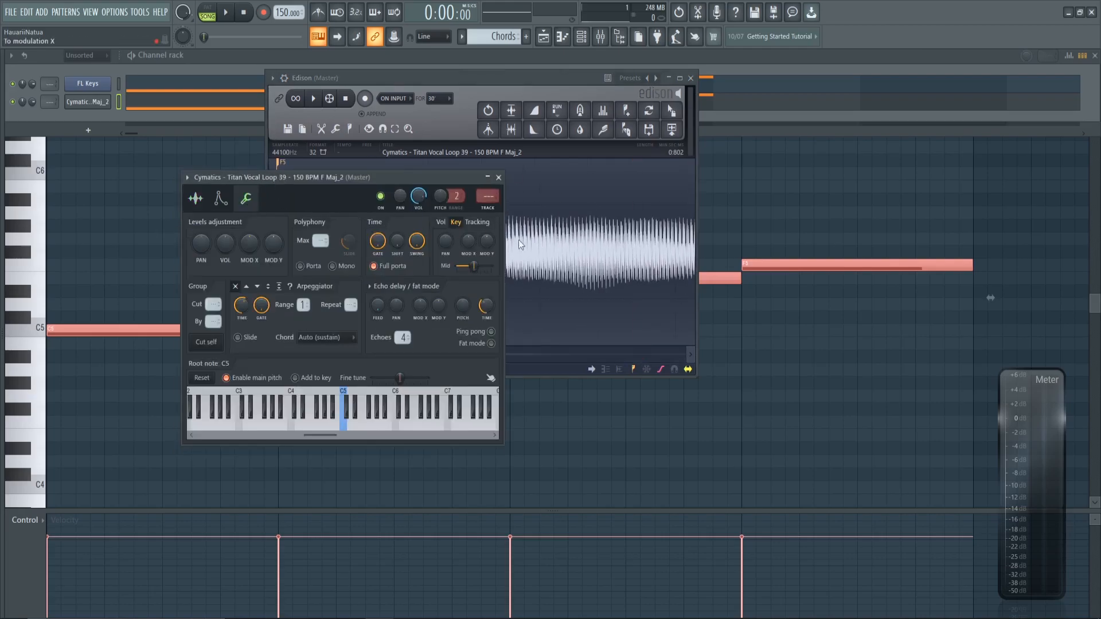
right_click(367, 401)
drag(366, 179, 518, 330)
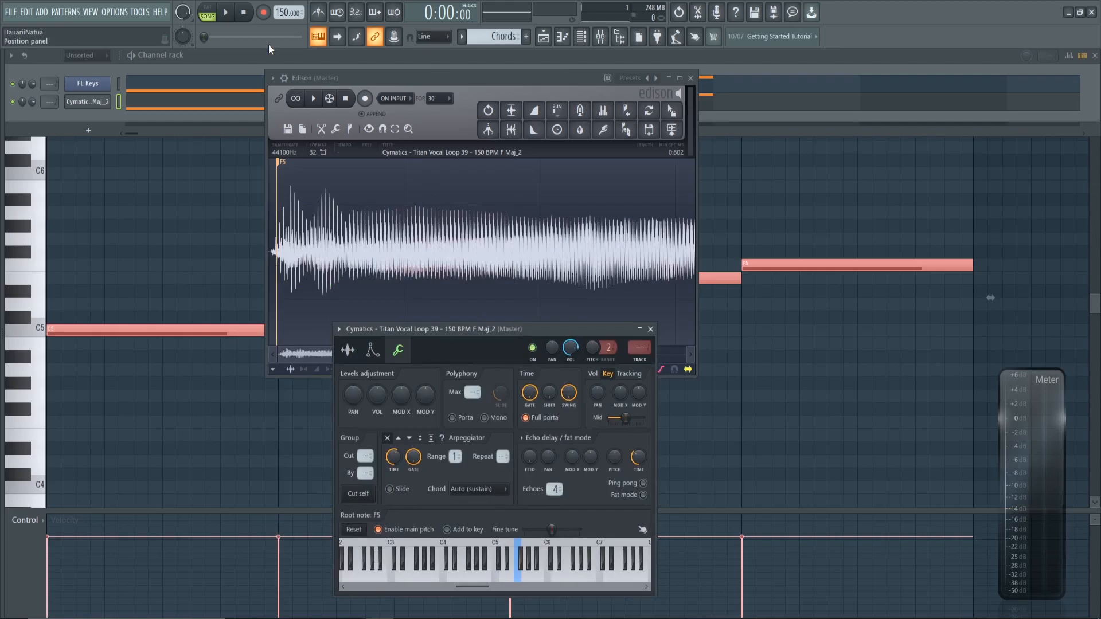
click(528, 119)
key(space)
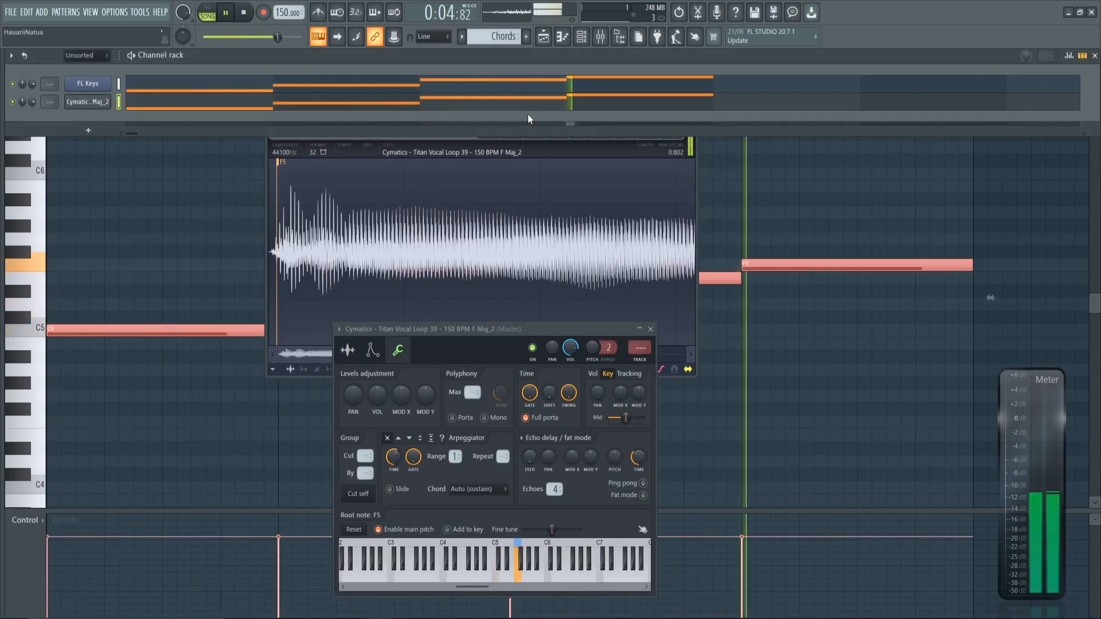
key(space)
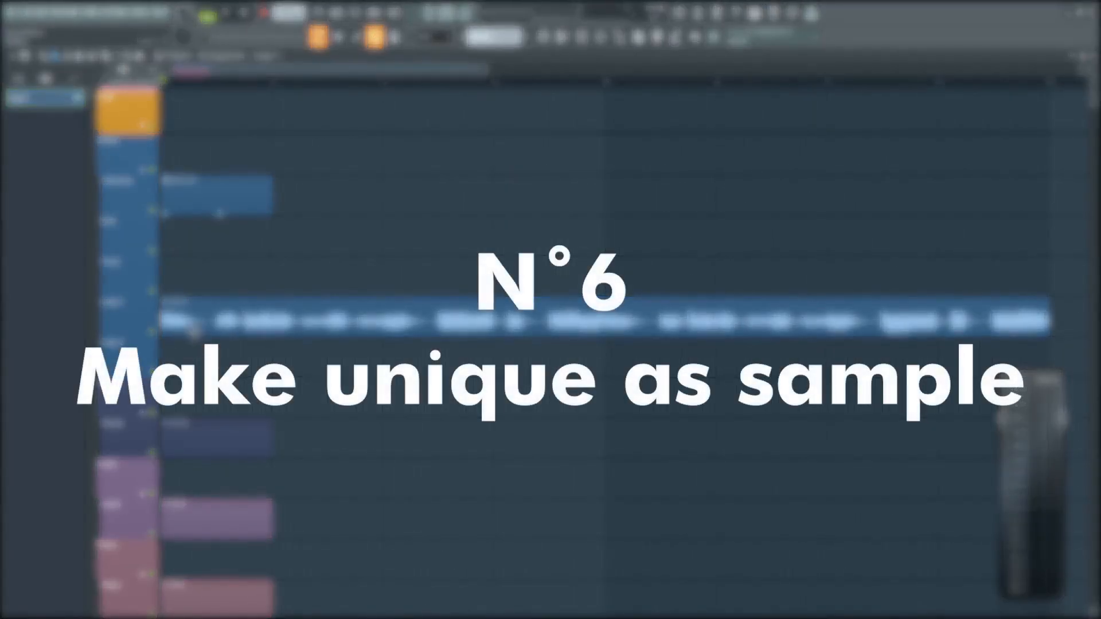
click(191, 356)
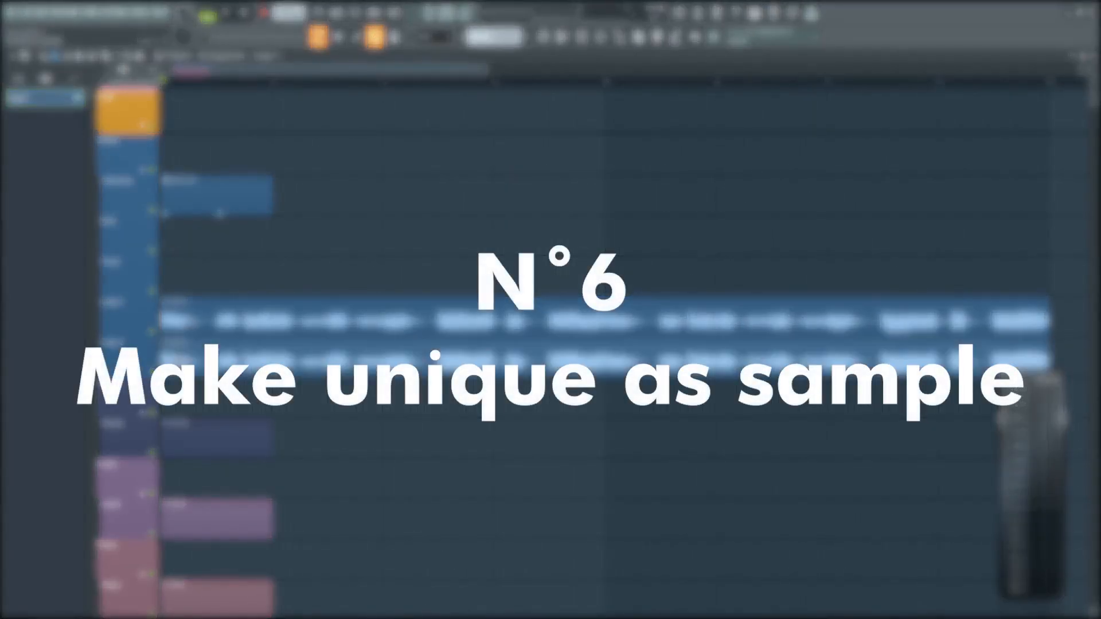
click(166, 343)
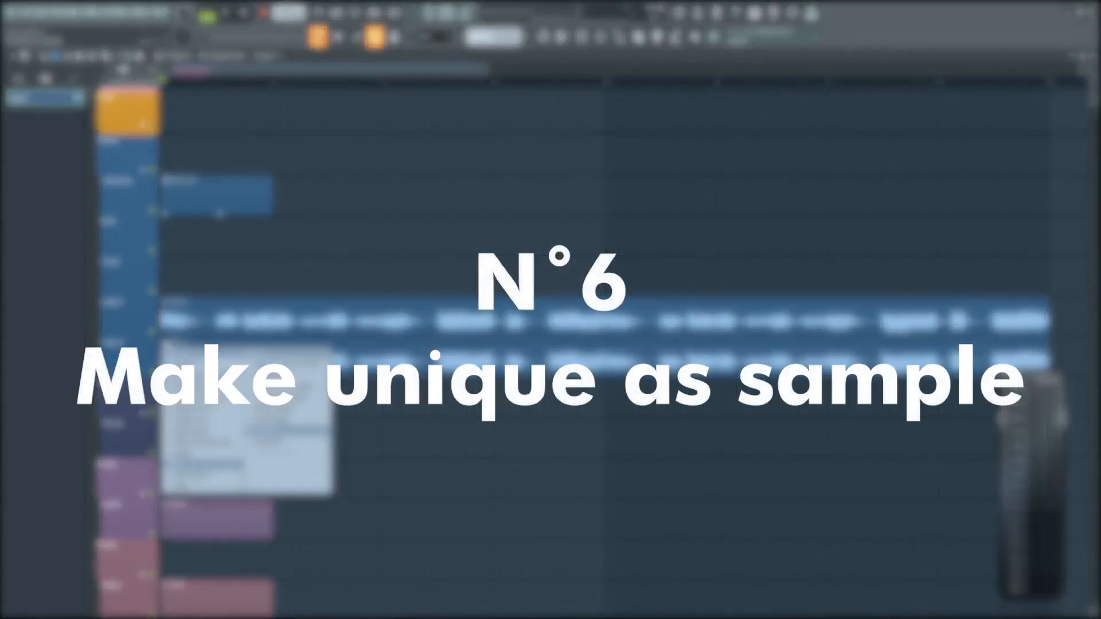
click(310, 265)
right_click(229, 363)
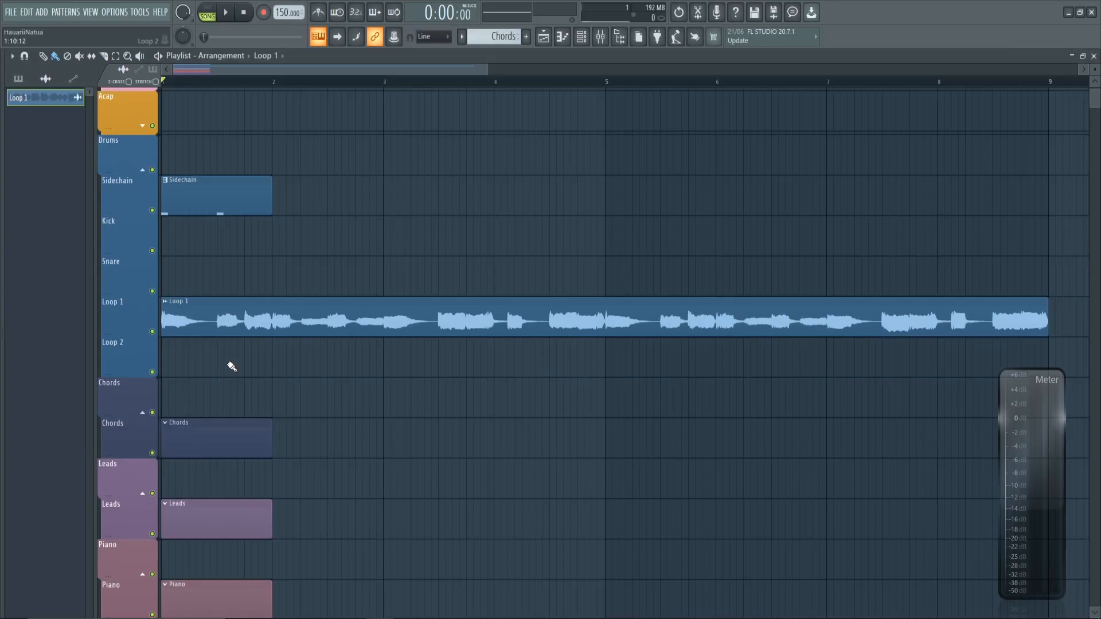
- Place a copy of the Loop 1 clip at the start of the Loop 2 track and make it unique
click(177, 364)
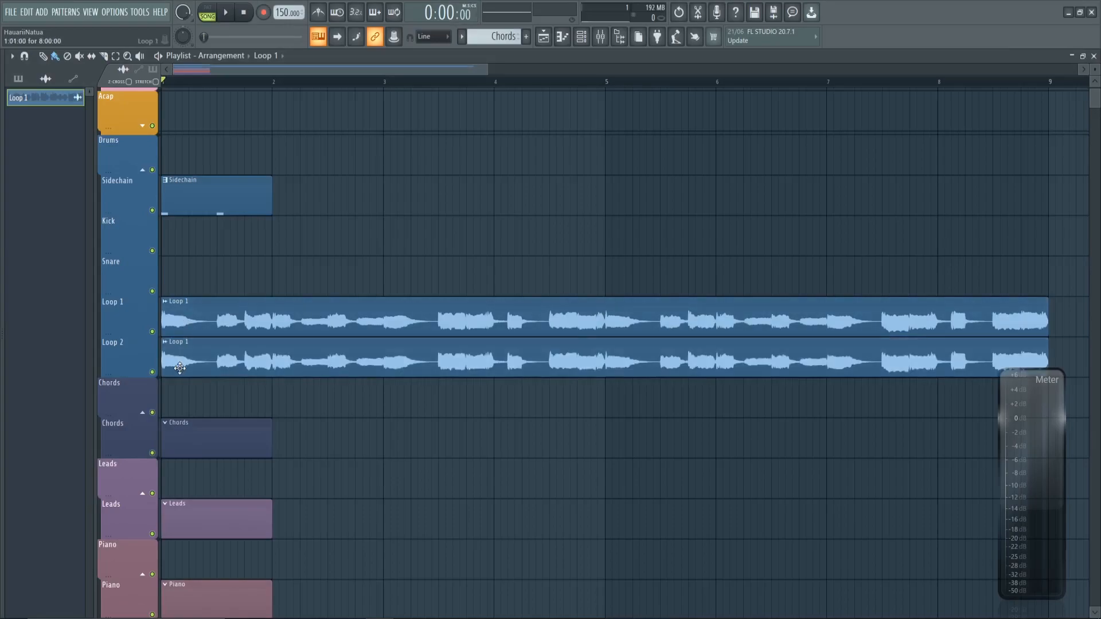
click(166, 342)
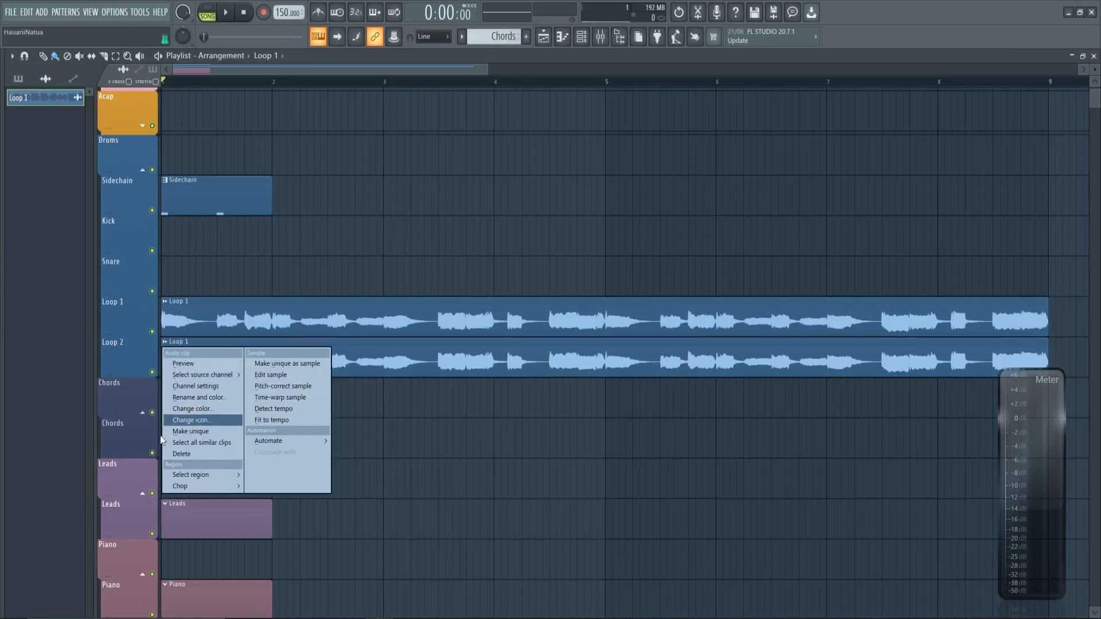
click(211, 432)
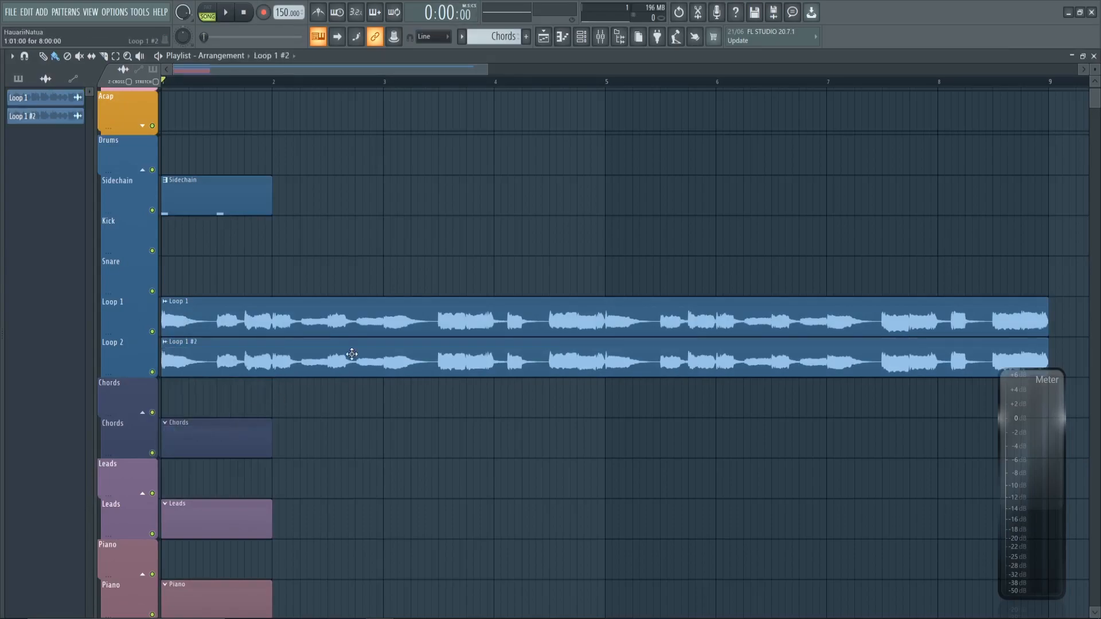
- Open the Loop 1 #2 channel settings and adjust its time-stretching Pitch, Mul and Time
double_click(352, 354)
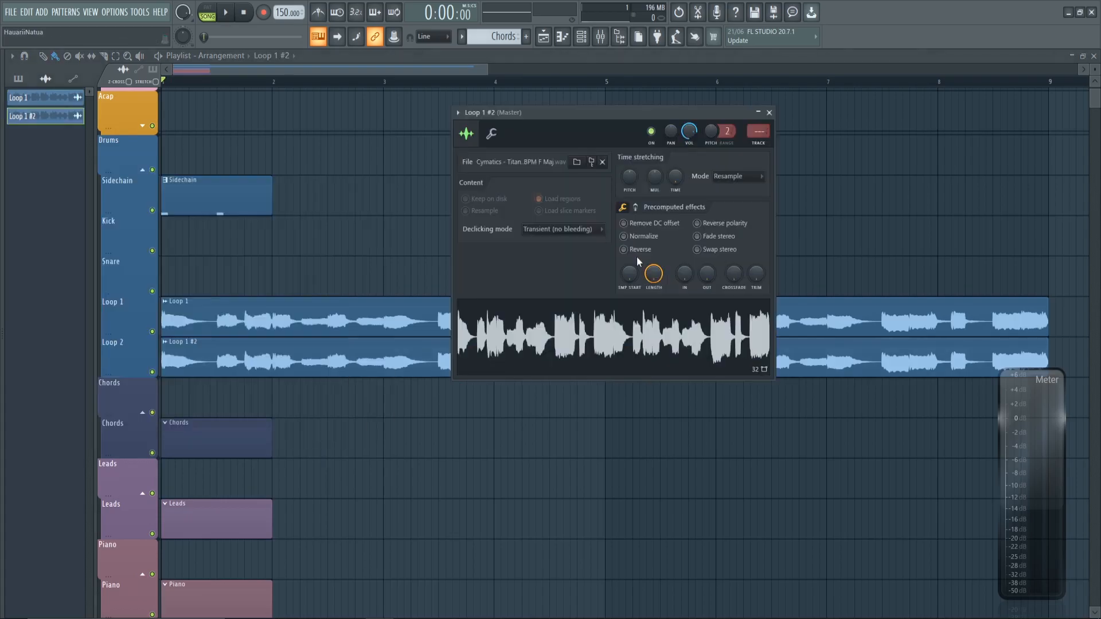
drag(630, 178, 675, 171)
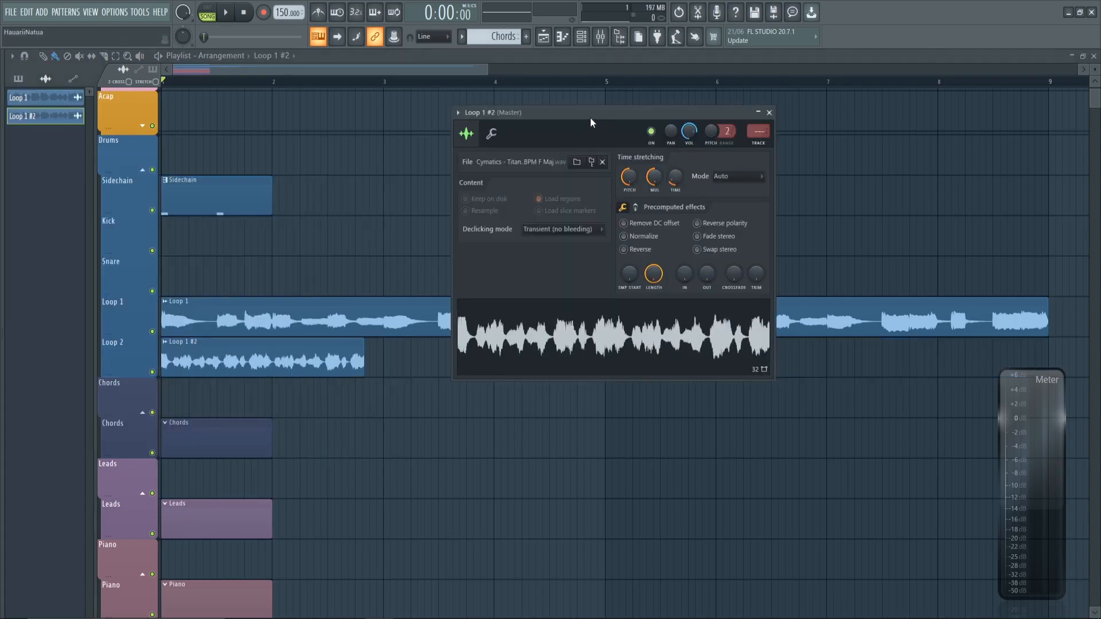
drag(590, 115, 659, 104)
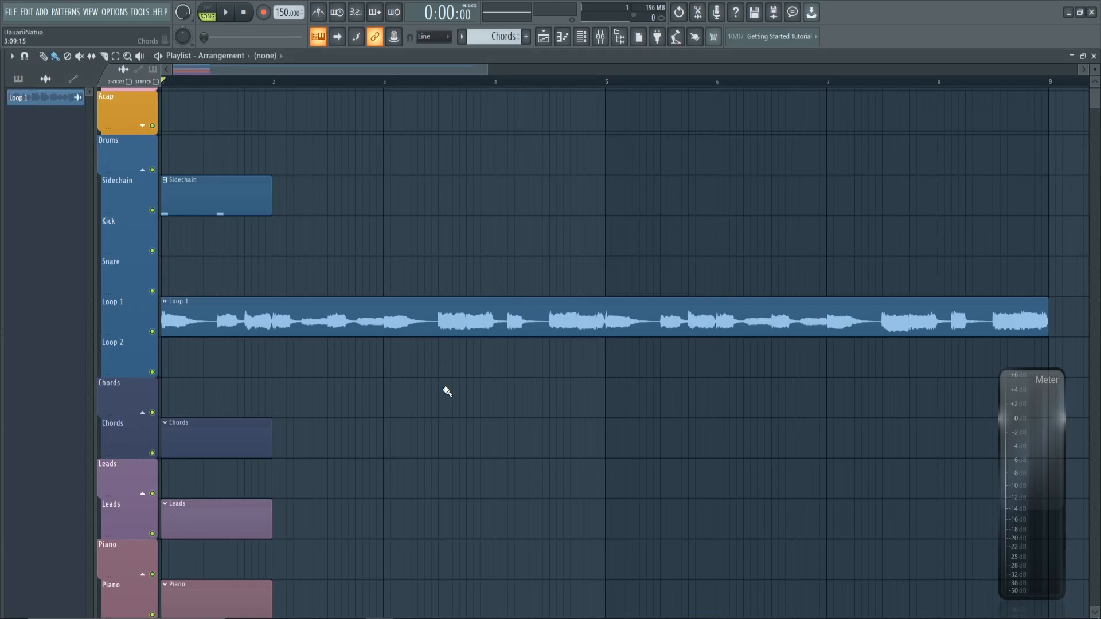
- Slice the Loop 1 clip at bar 2 and again one beat after it, and play the slices
scroll(294, 367, up, 3)
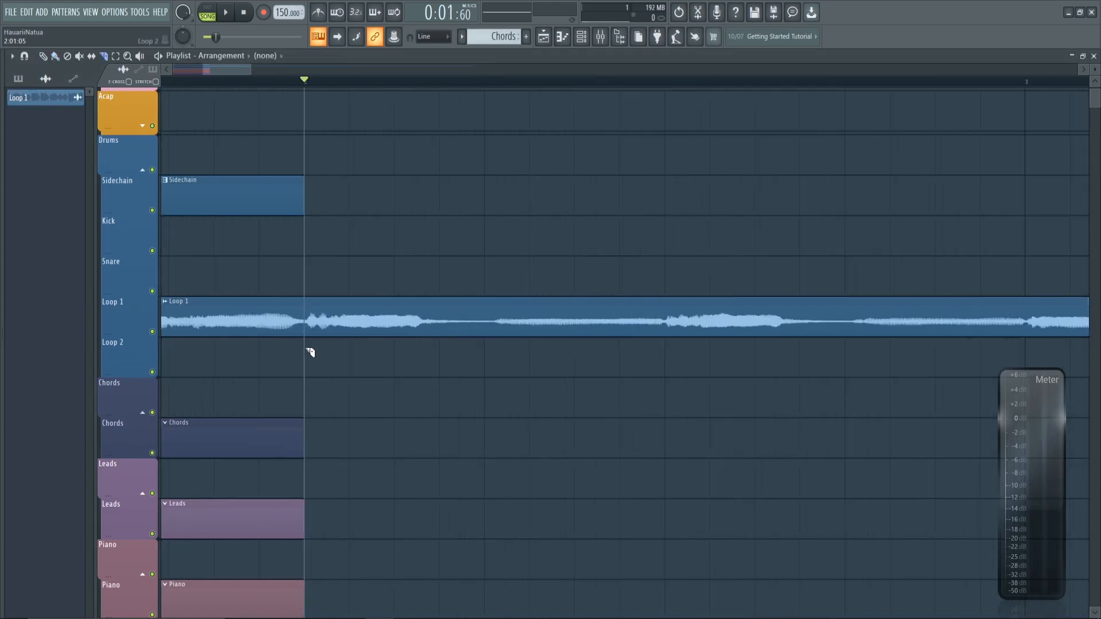
mouse_move(305, 348)
mouse_down()
mouse_move(307, 287)
mouse_move(331, 307)
mouse_up()
drag(488, 351, 488, 289)
key(space)
key(space)
key(space)
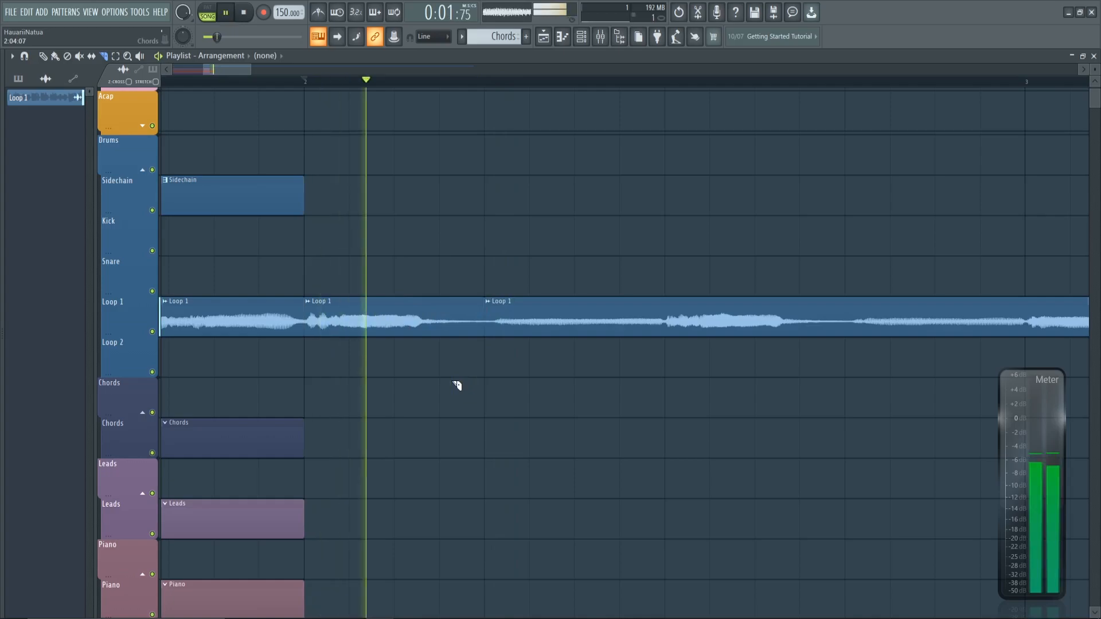
key(space)
- Make the one-beat slice at bar 2 unique as a sample saved as blabla, and open its channel settings
key(b)
scroll(348, 376, up, 3)
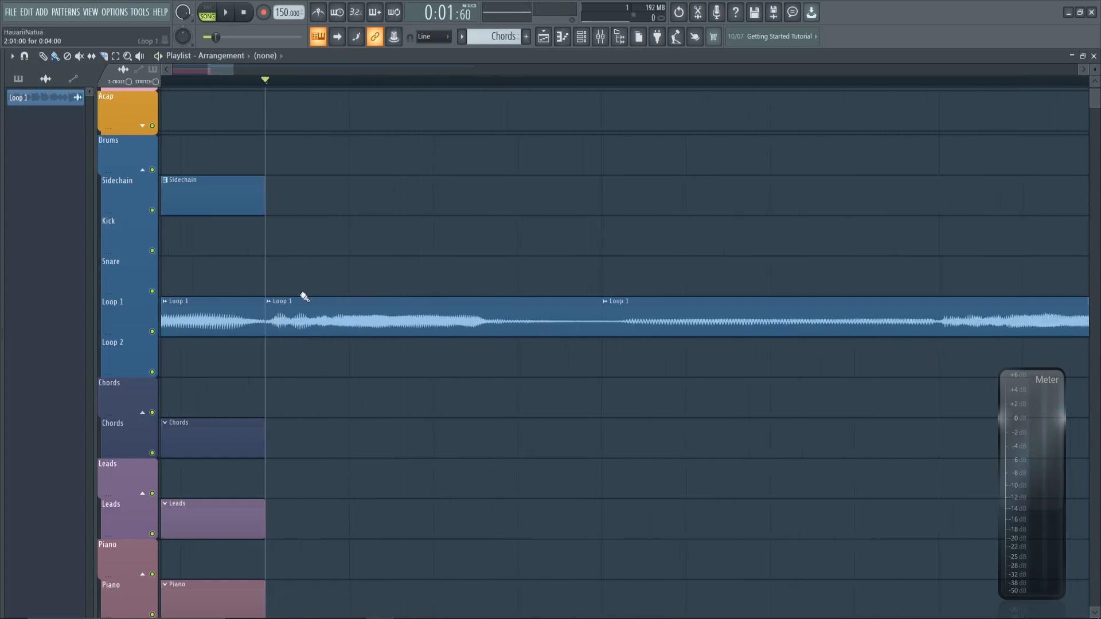
click(269, 302)
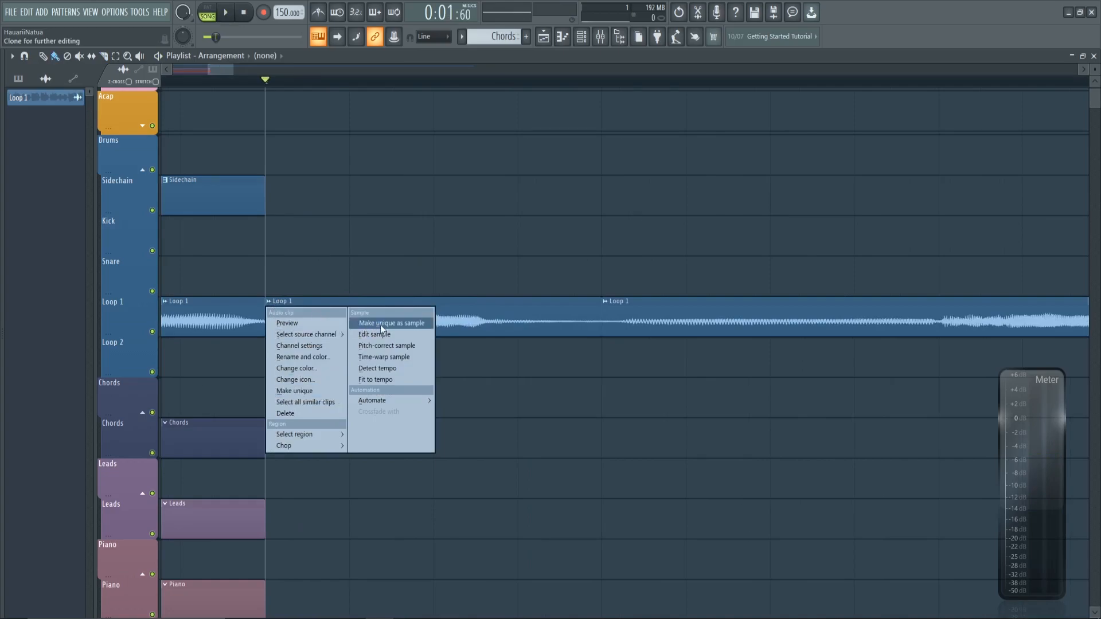
click(417, 325)
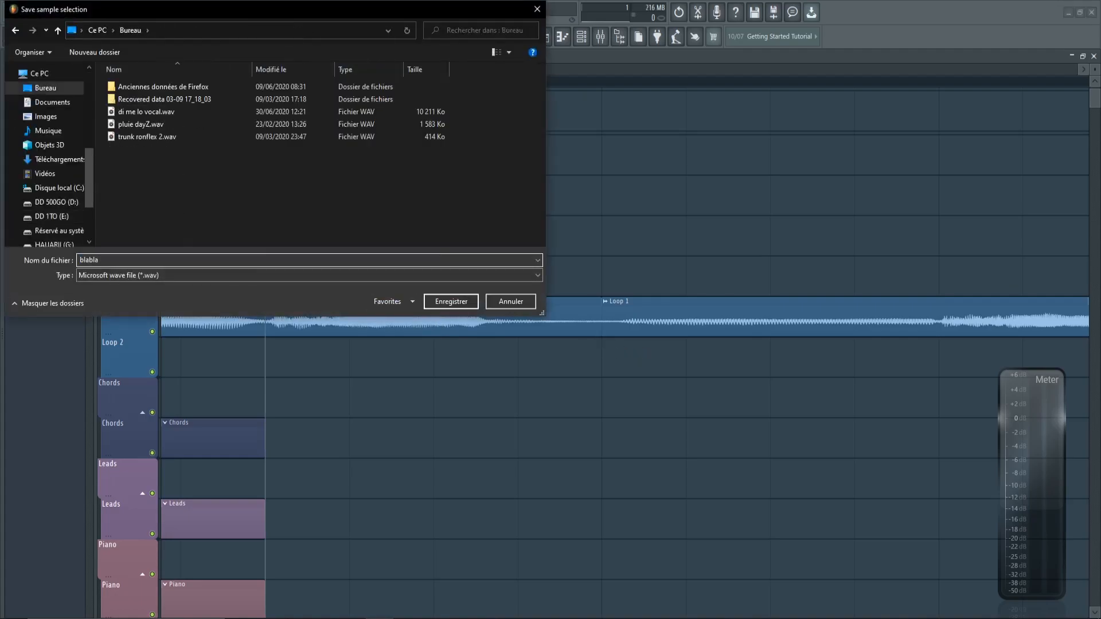
click(451, 302)
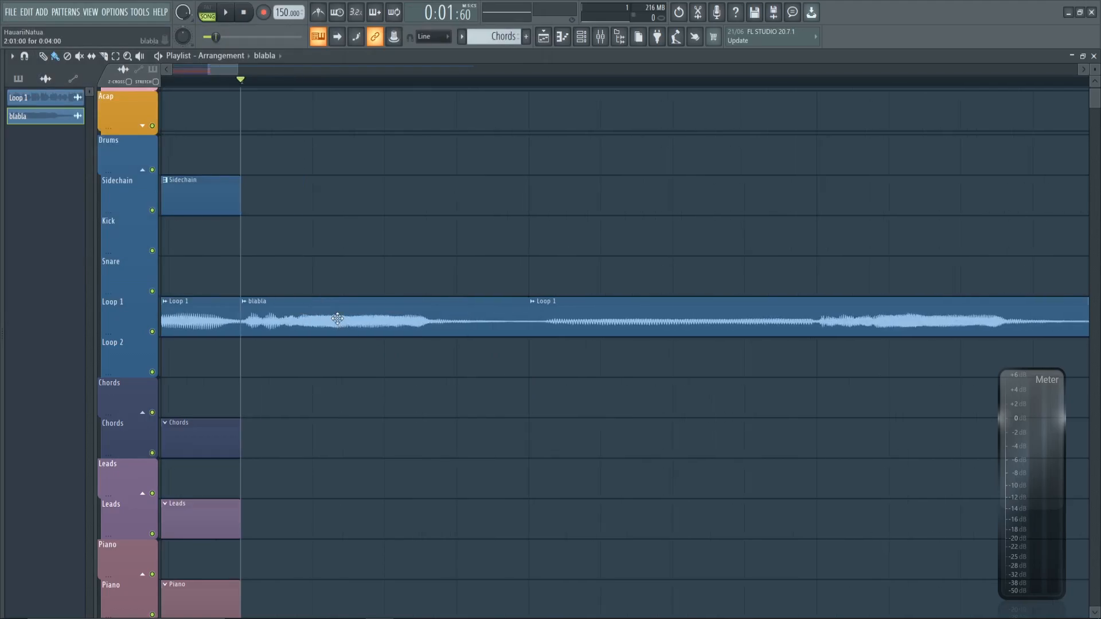
double_click(406, 308)
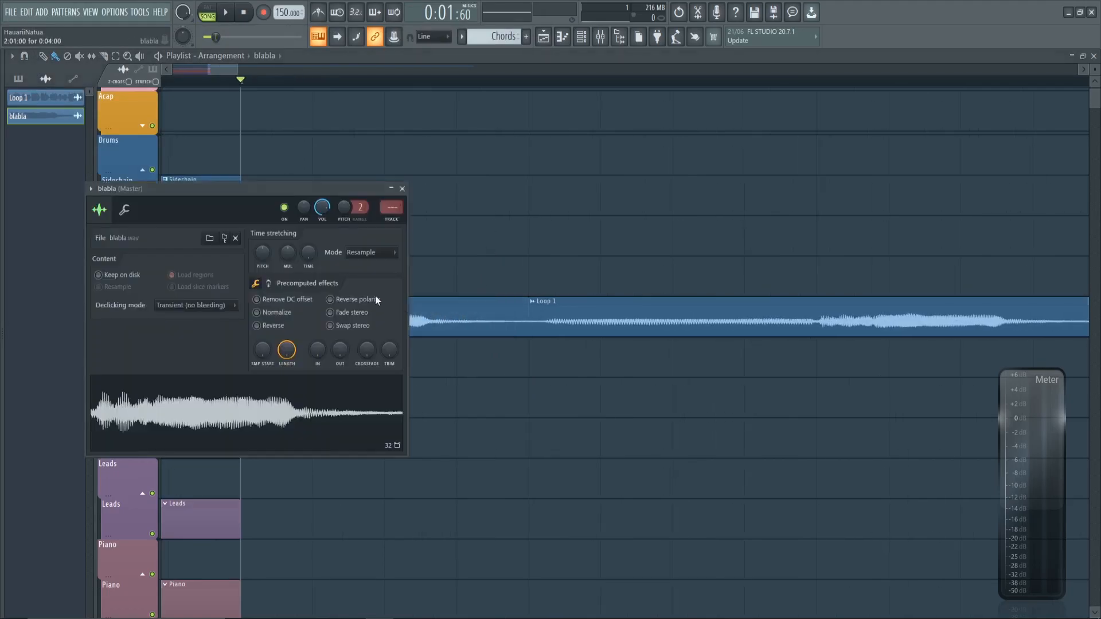
- Audition the blabla sample's waveform and adjust its time-stretching Pitch and Mul in the channel settings
drag(287, 191, 514, 94)
click(491, 324)
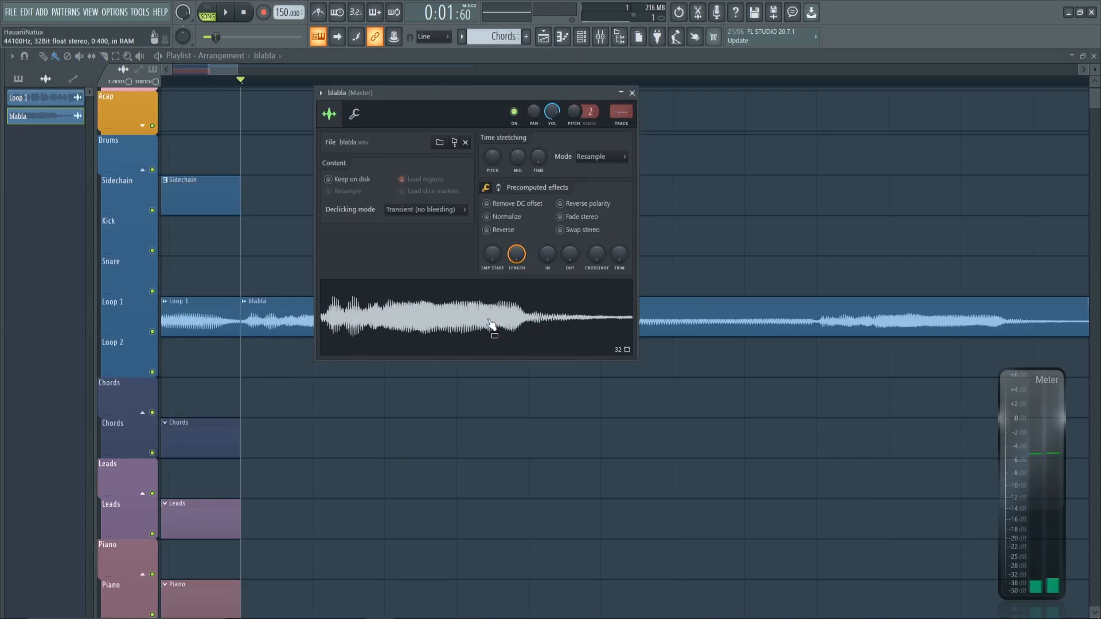
drag(494, 166, 496, 153)
drag(518, 163, 520, 156)
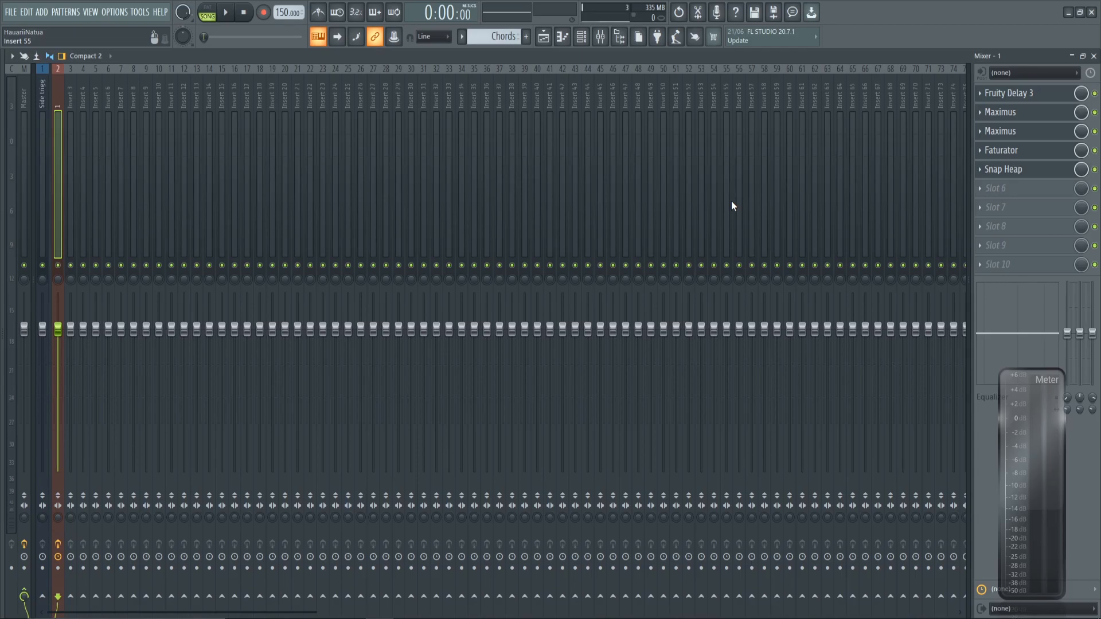
- Copy the state of mixer track 2, including its effects, onto the neighbouring Insert 3 track
right_click(57, 98)
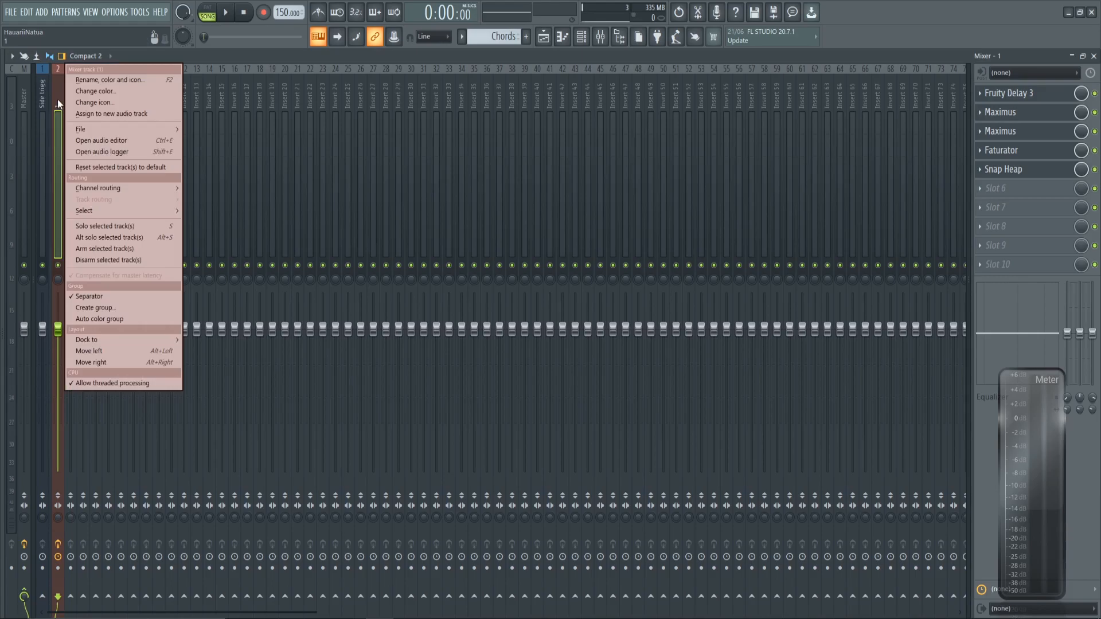
mouse_move(83, 129)
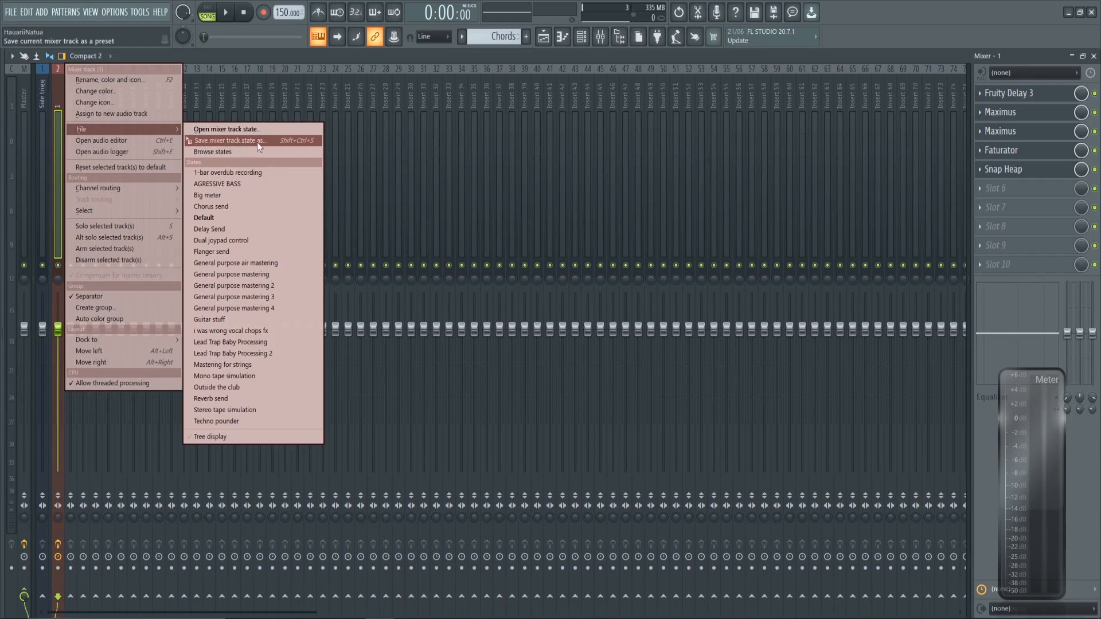
drag(261, 141, 70, 117)
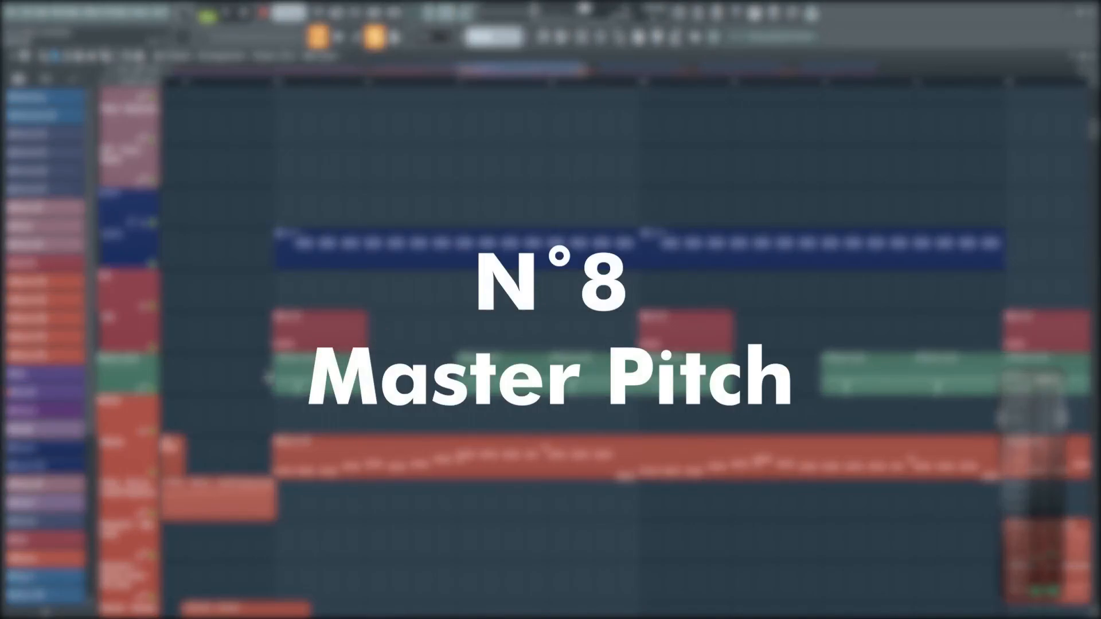
- Solo the Master pitch track together with the Basses tracks and set the playback position to bar 25
right_click(152, 390)
click(152, 432)
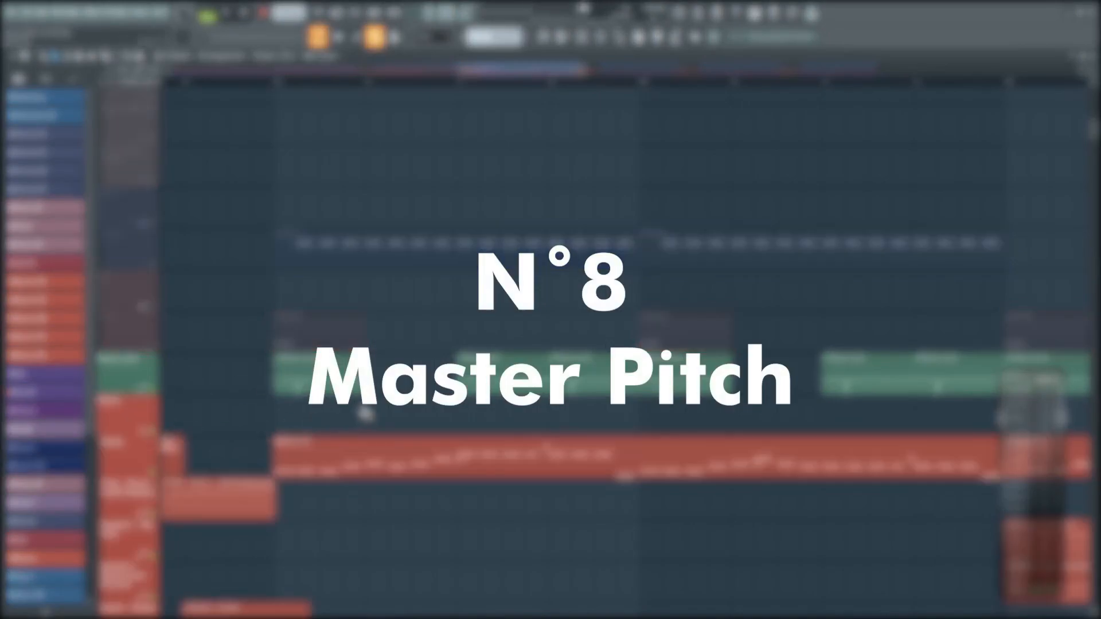
scroll(344, 406, up, 4)
drag(279, 150, 307, 133)
click(201, 83)
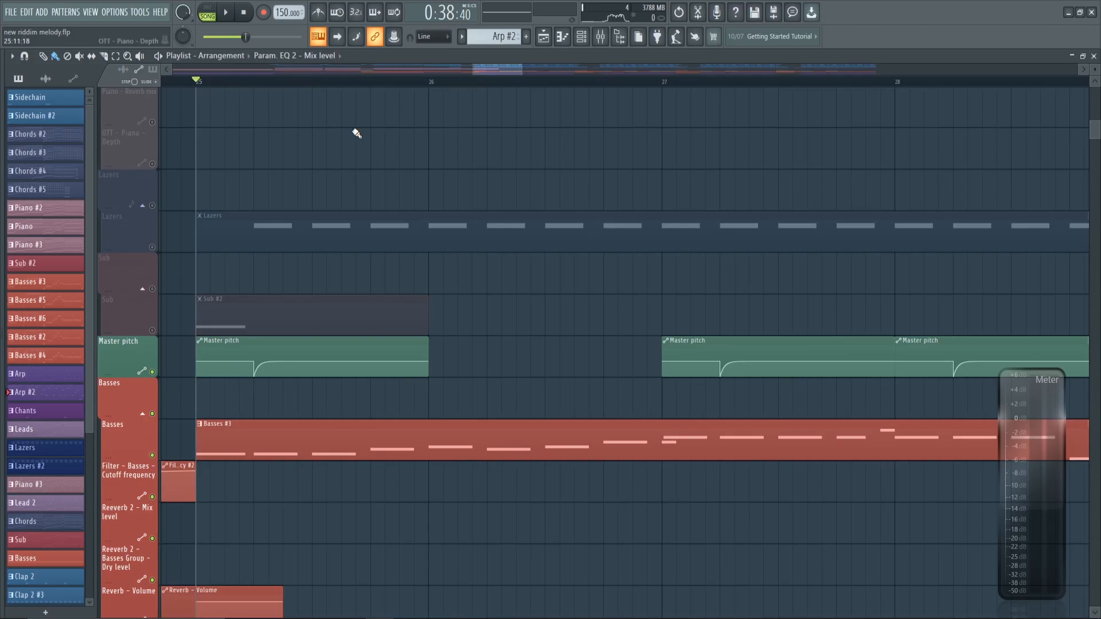
- Choose to create an automation clip for the master pitch and play the basses with the Master pitch automation from bar 25
right_click(184, 38)
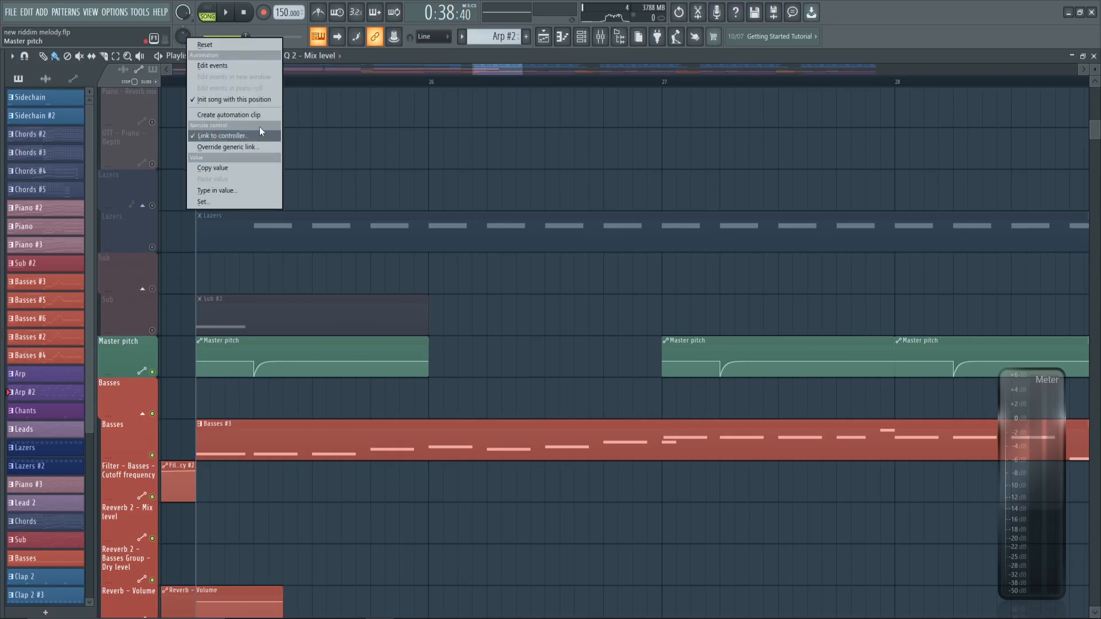
click(241, 115)
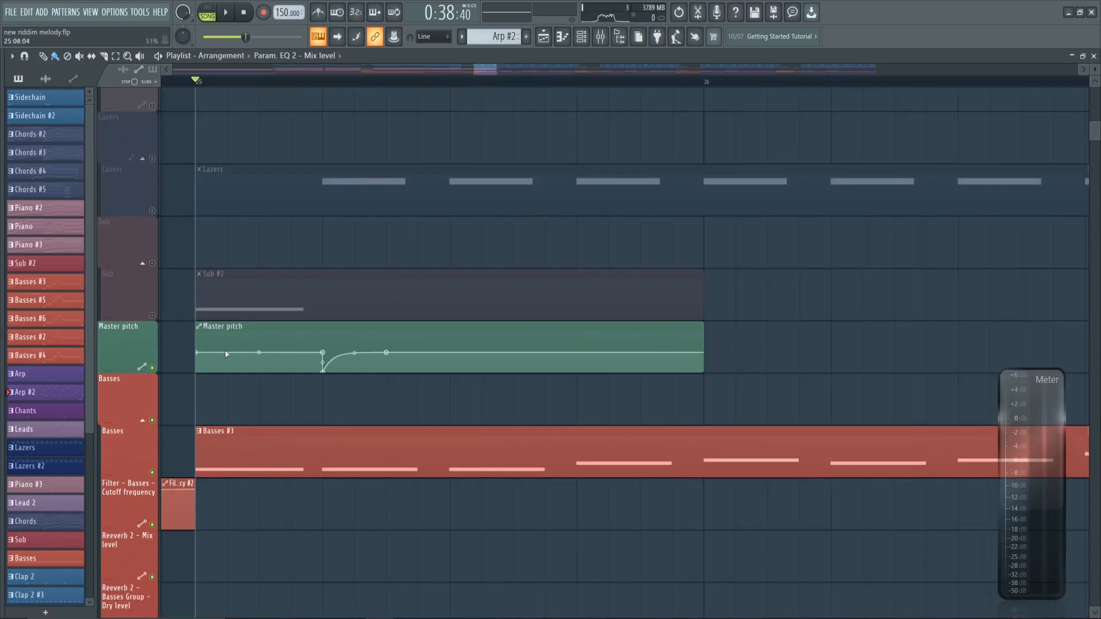
key(space)
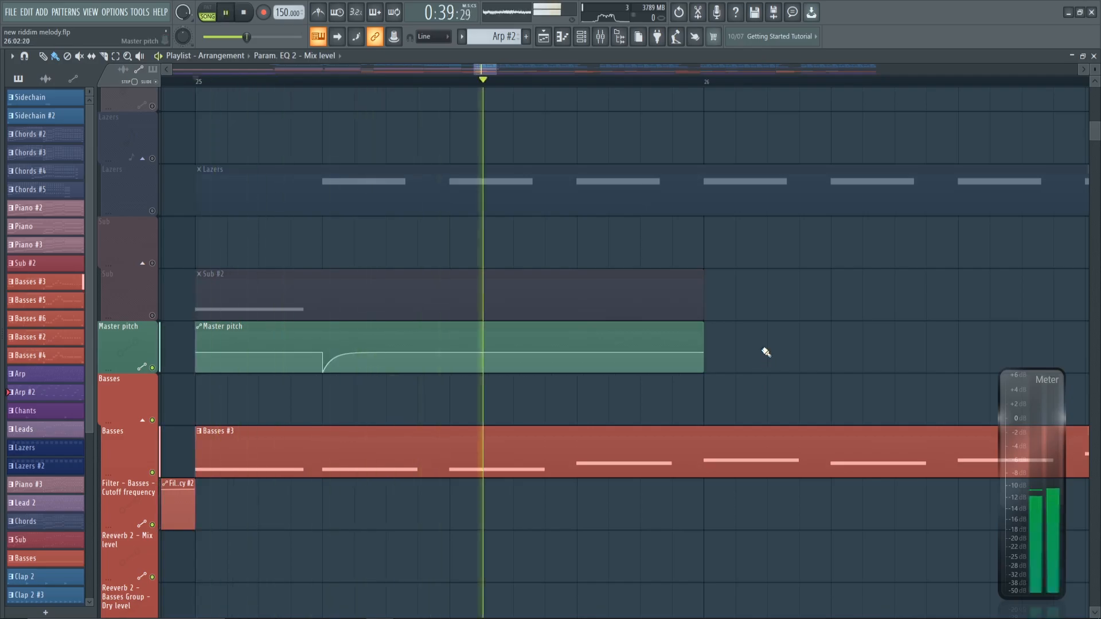
key(space)
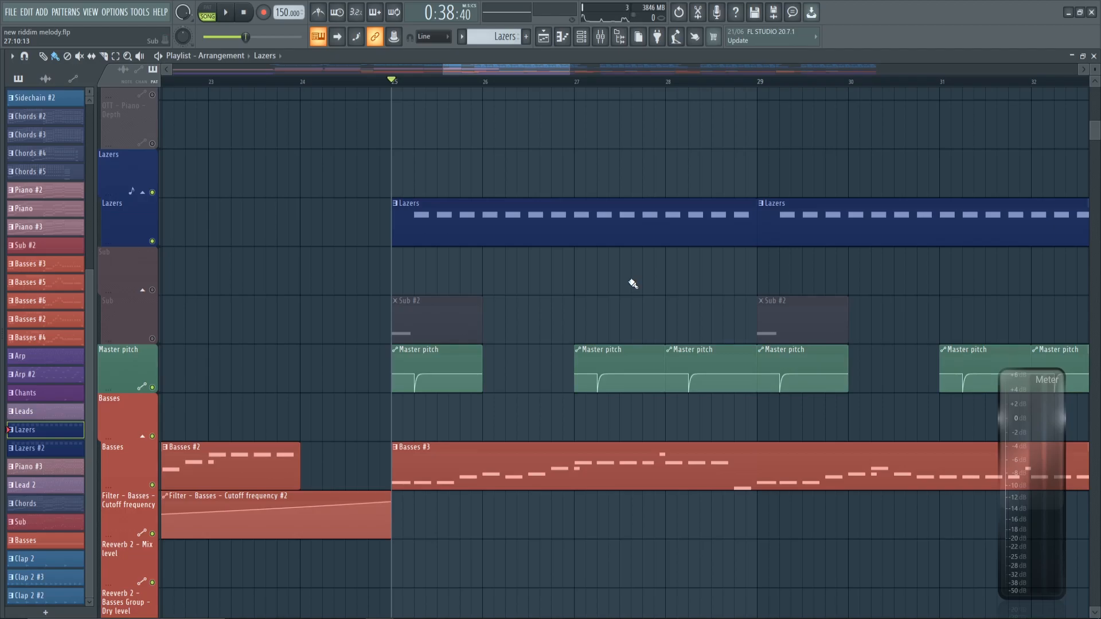
- Toggle Enable main pitch in the Lazers channel's miscellaneous settings and return to the playlist
key(F7)
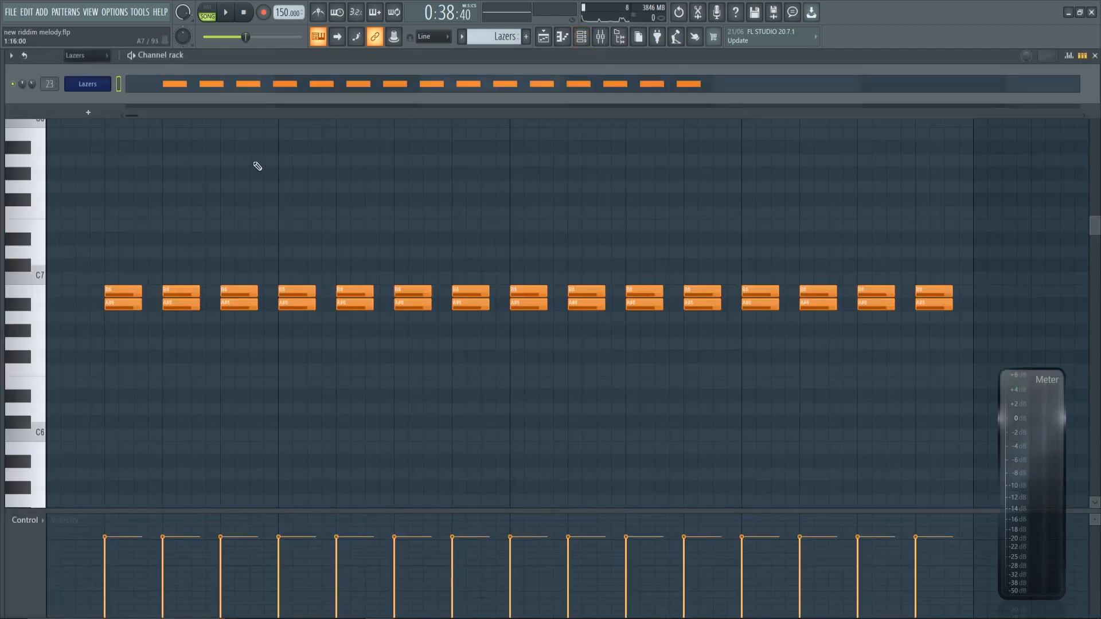
click(104, 85)
click(228, 91)
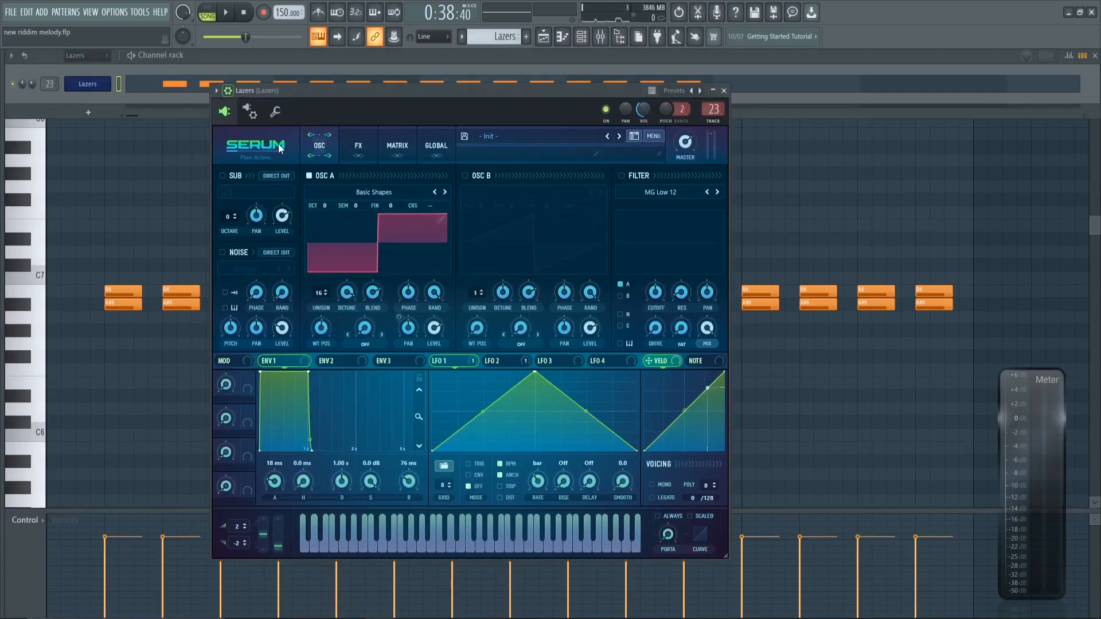
click(276, 110)
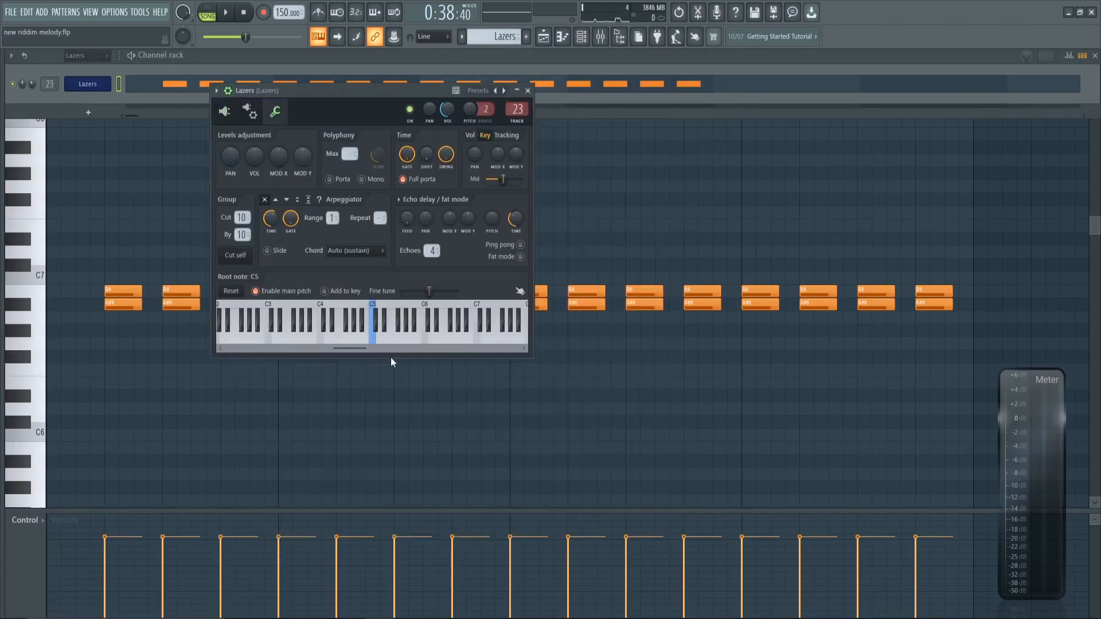
click(297, 293)
key(F5)
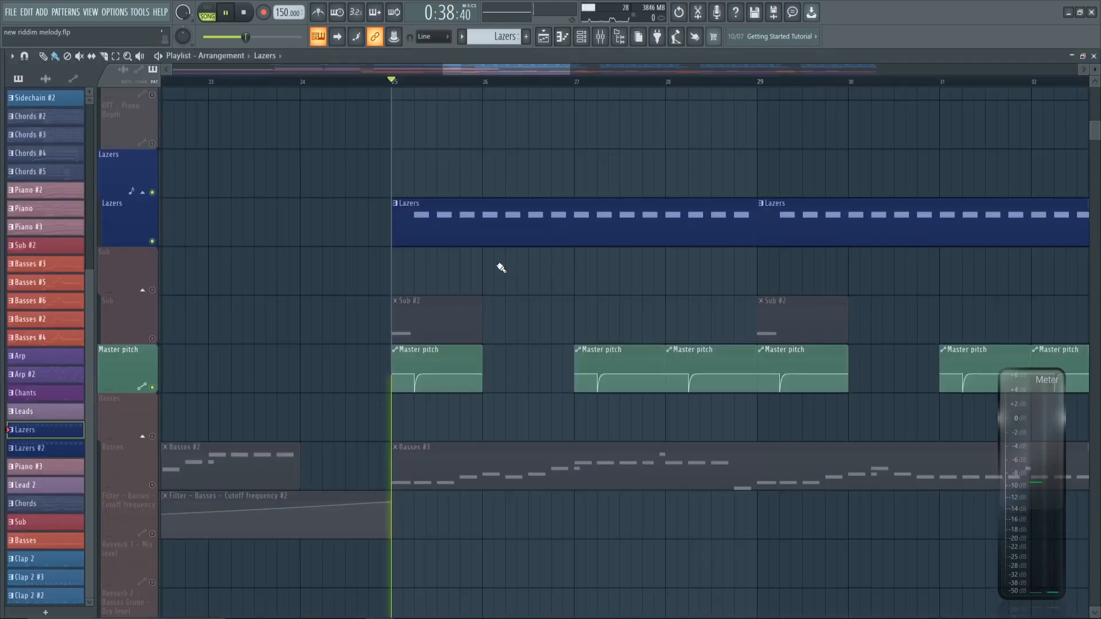
- Play the Lazers clip with the Master pitch automation from one beat after bar 25 to hear the pitch response
scroll(439, 254, up, 1)
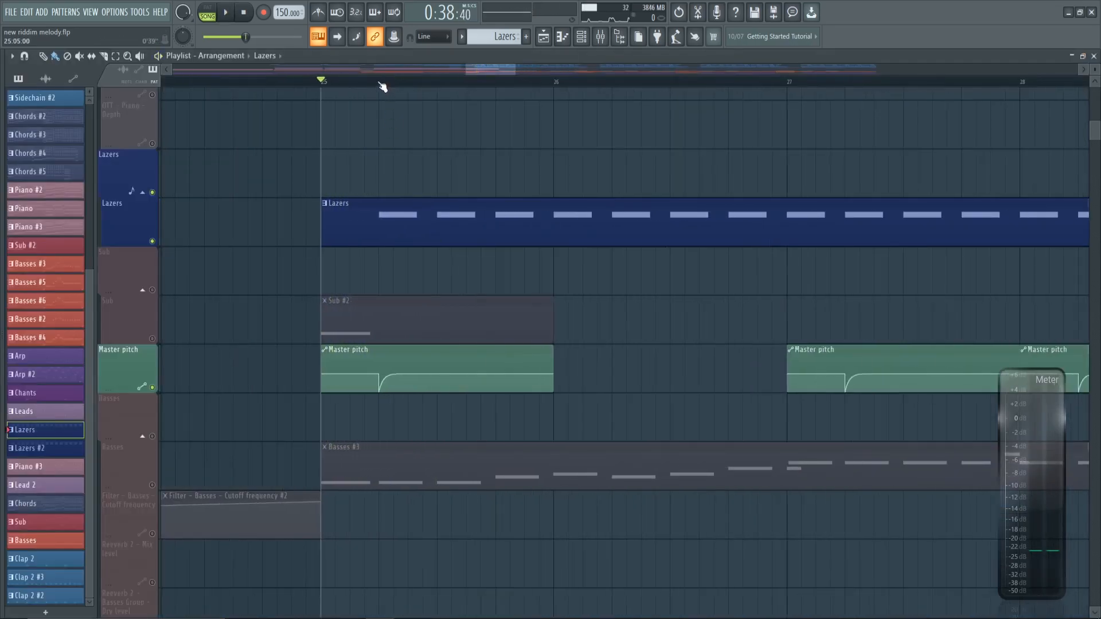
click(381, 82)
key(space)
key(space)
key(space)
key(space)
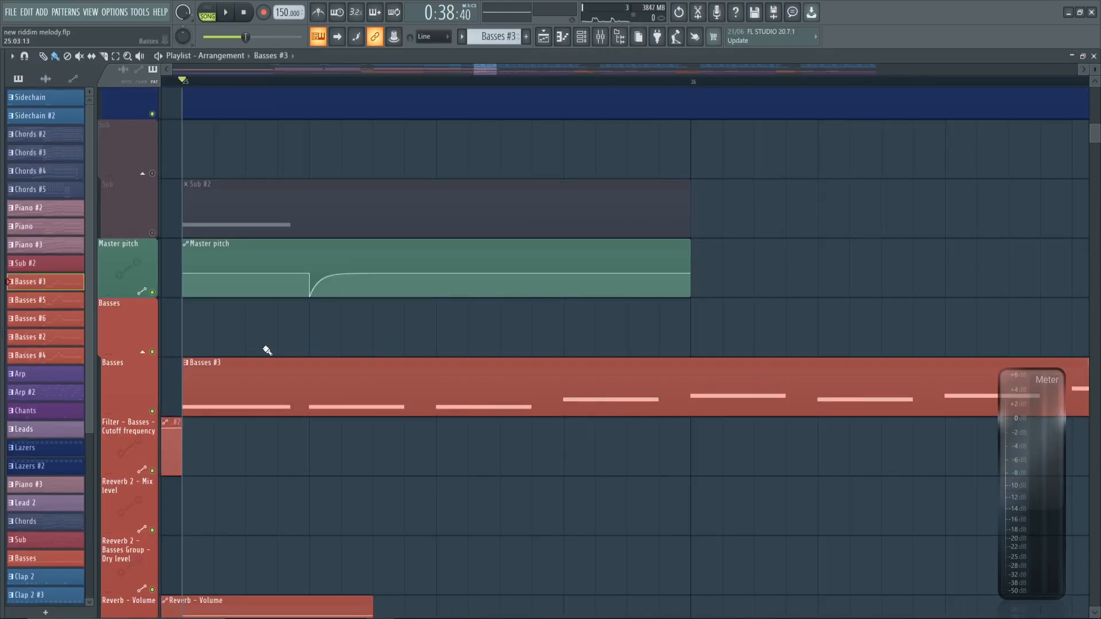
- Open the Basses #3 pattern's notes and its Basses #2 Serum channel, and show the channel's detailed settings
double_click(275, 377)
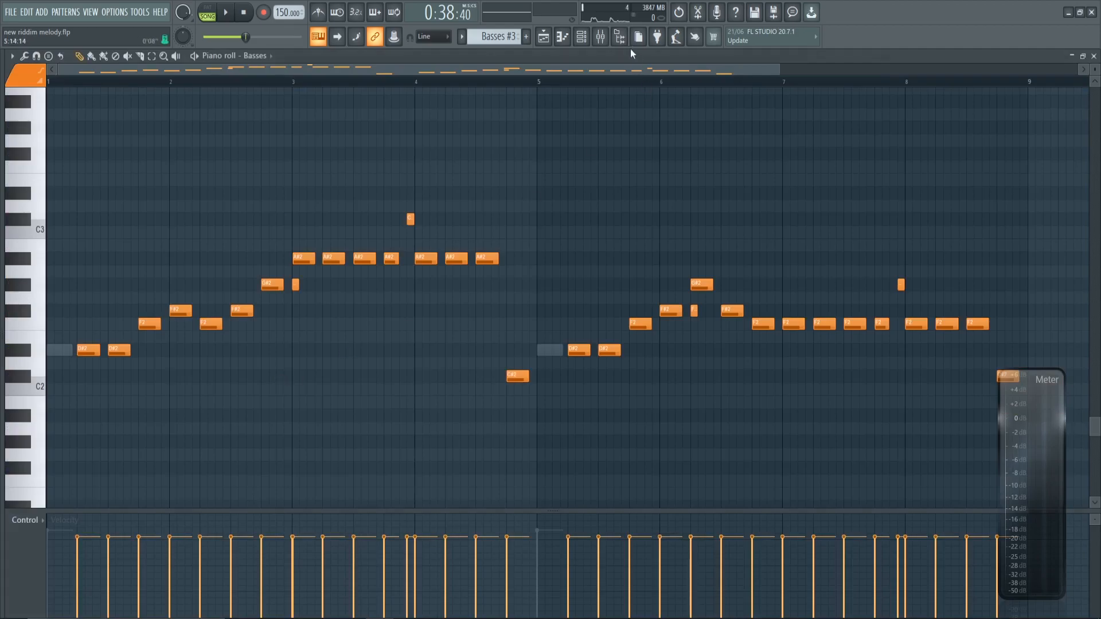
click(584, 41)
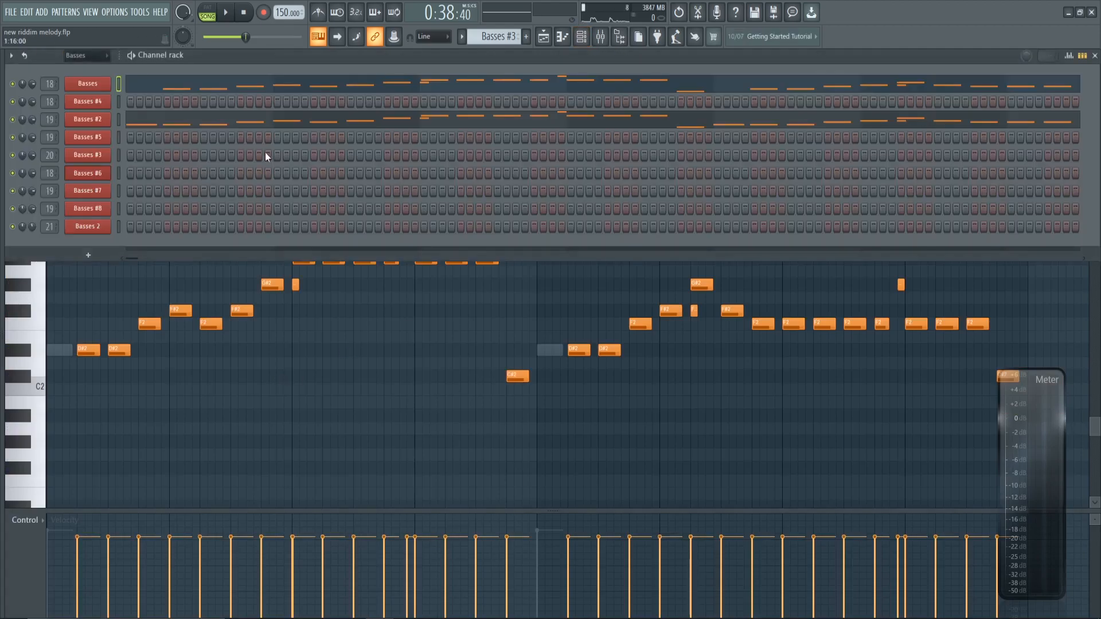
click(106, 121)
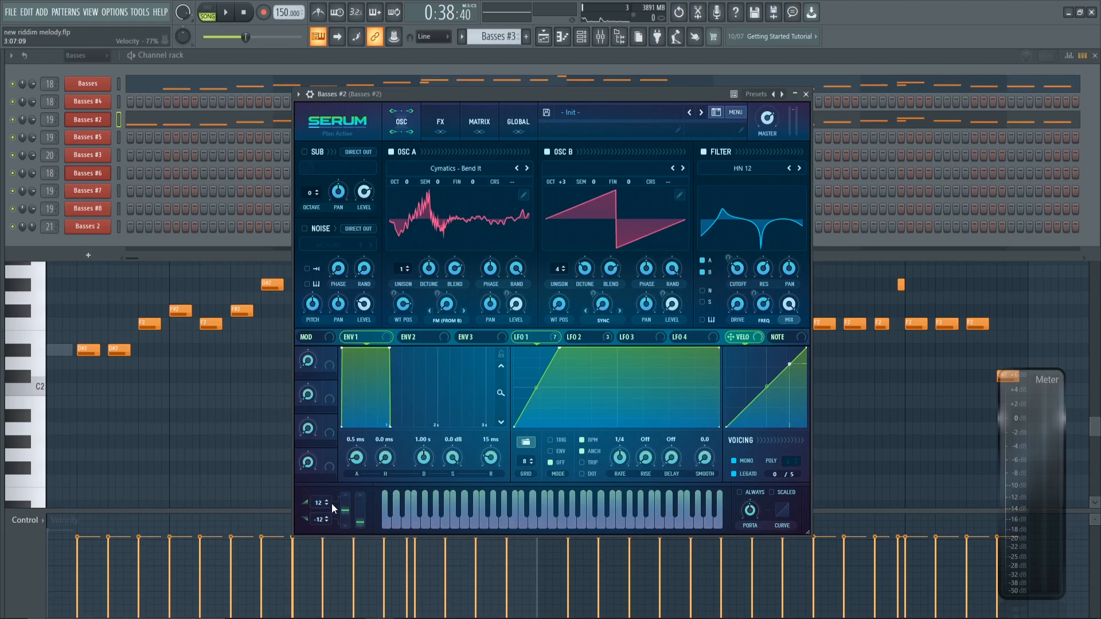
click(310, 94)
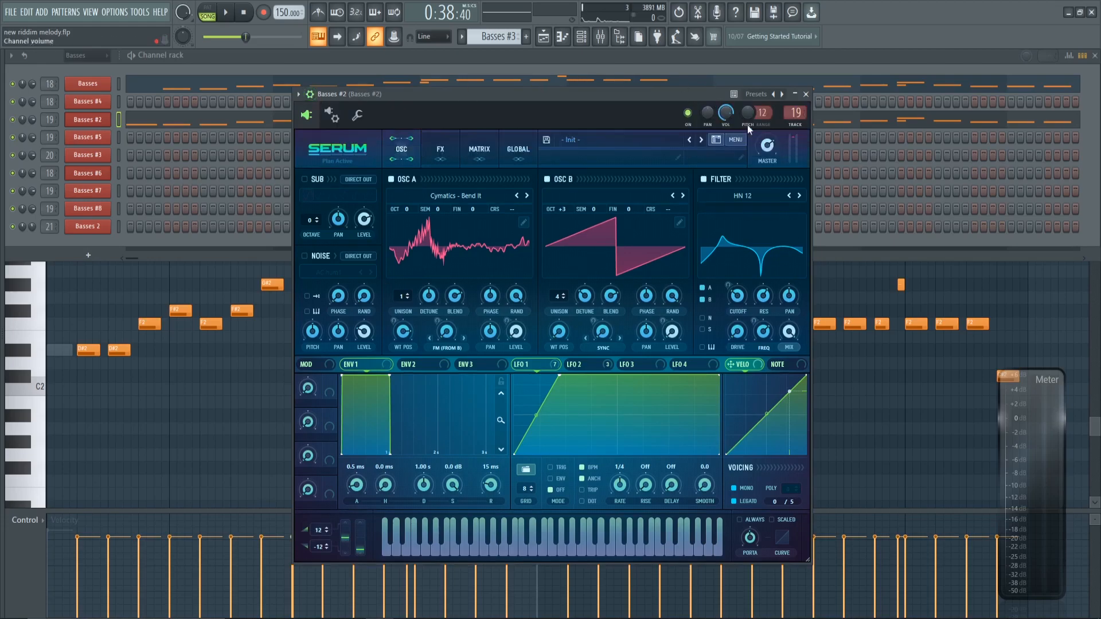